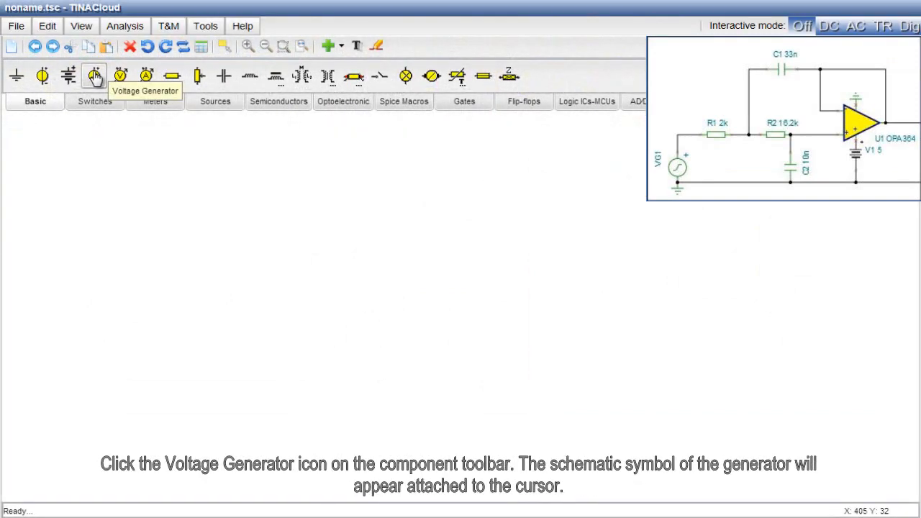
# - Place a voltage generator on the schematic and two horizontal resistors in a row above and to the right of it
pyautogui.click(94, 77)
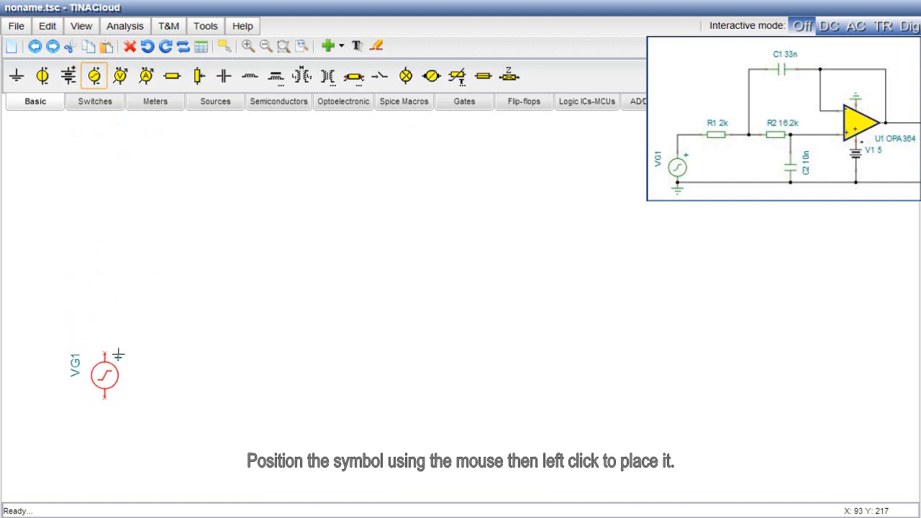
pyautogui.click(120, 353)
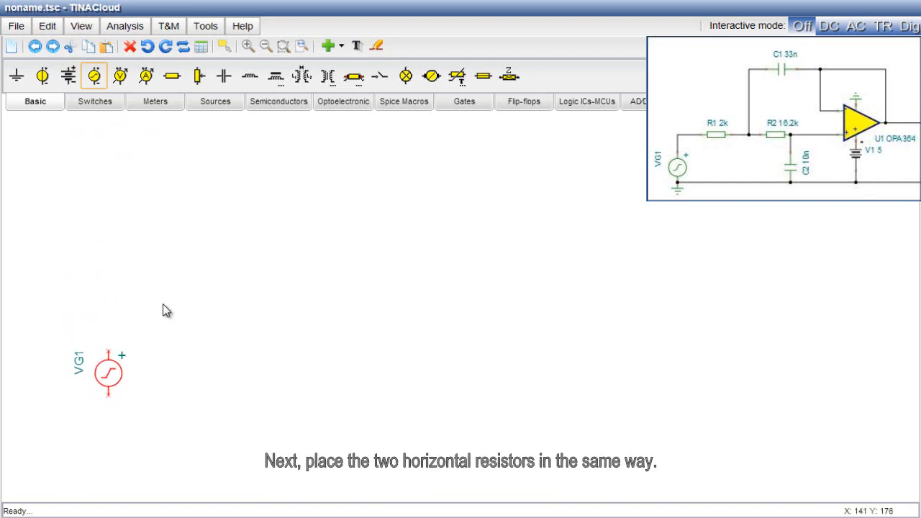
pyautogui.click(170, 87)
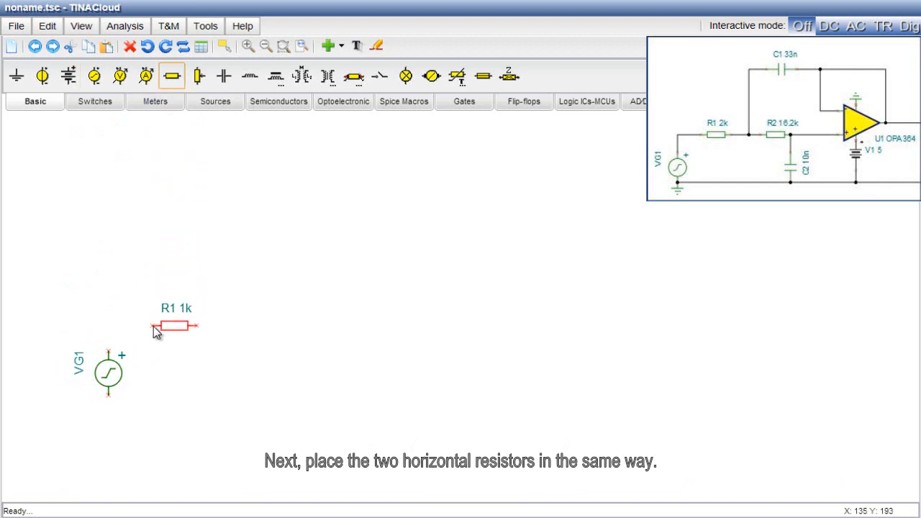
pyautogui.click(156, 331)
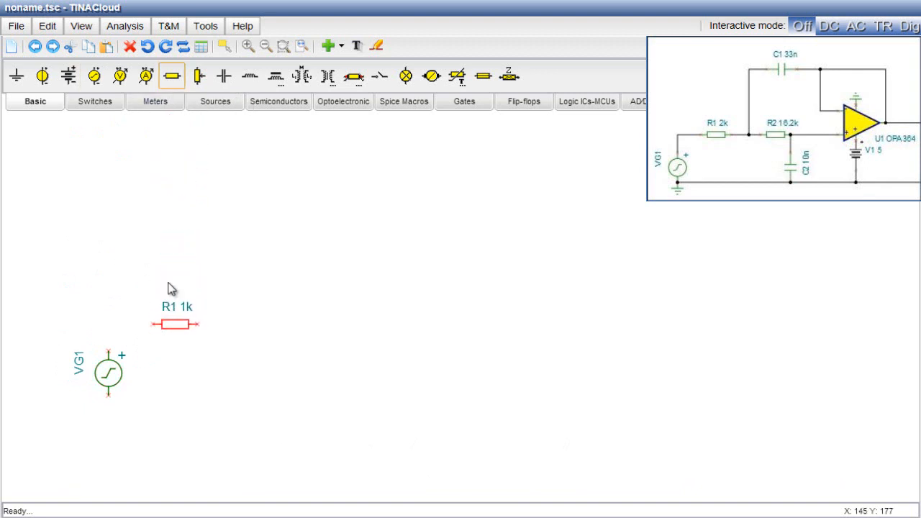
pyautogui.click(173, 79)
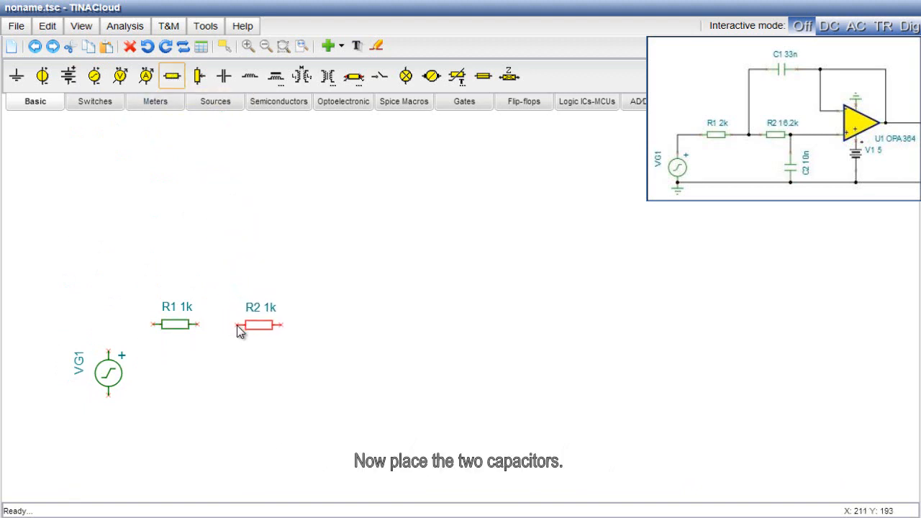
pyautogui.click(237, 325)
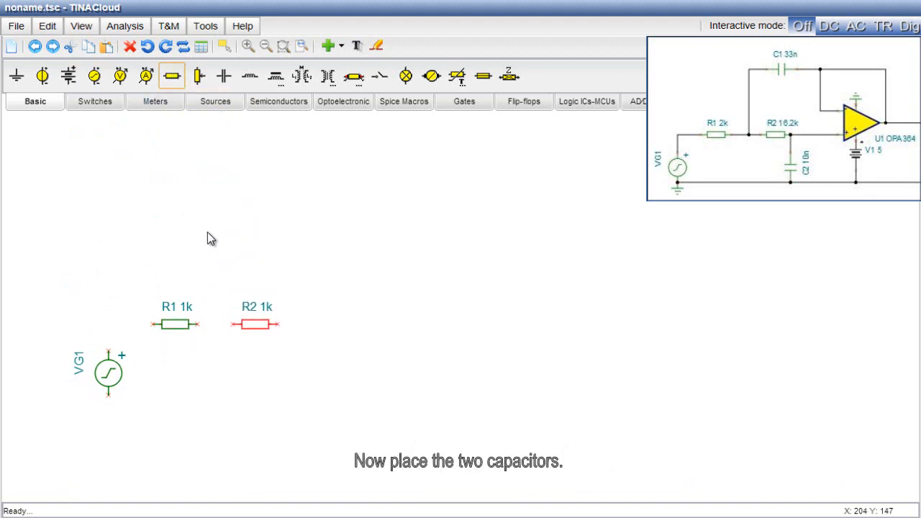
# - Place one horizontal capacitor above R2 and a second capacitor, rotated 90 degrees, below R2's right end
pyautogui.click(222, 80)
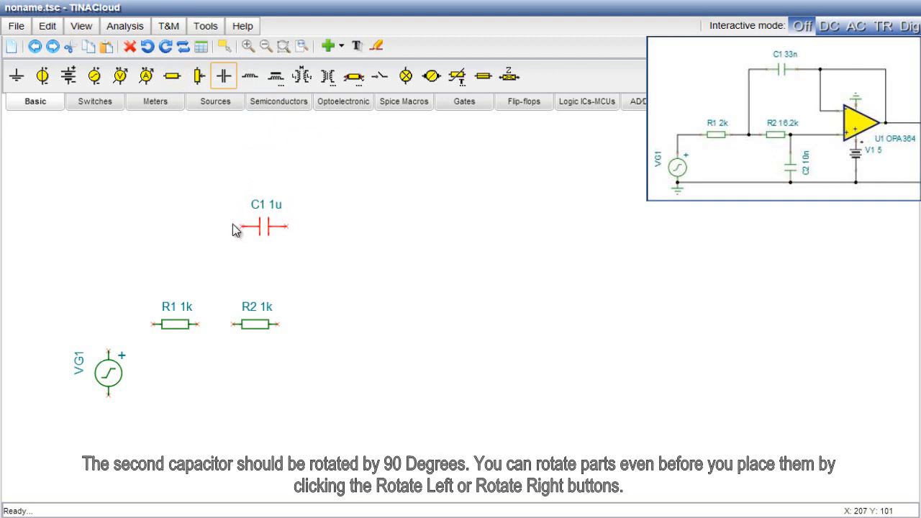
pyautogui.click(232, 225)
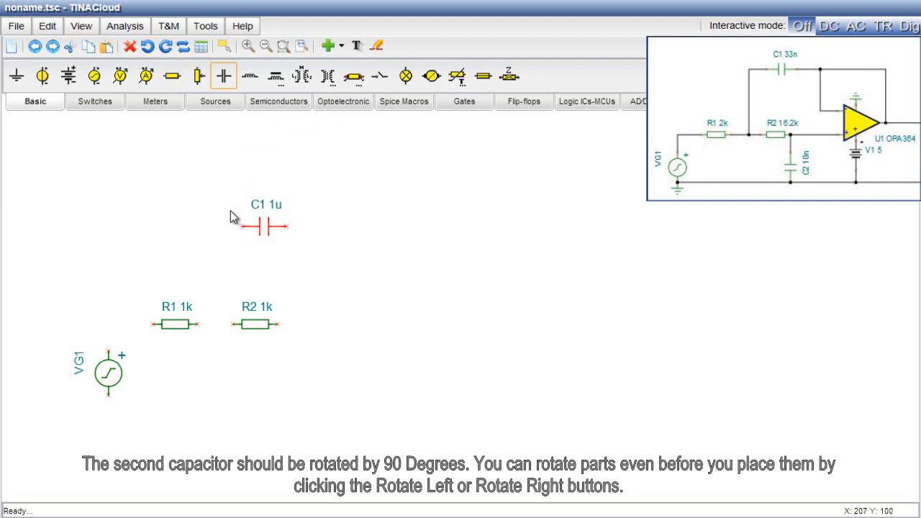
pyautogui.click(225, 84)
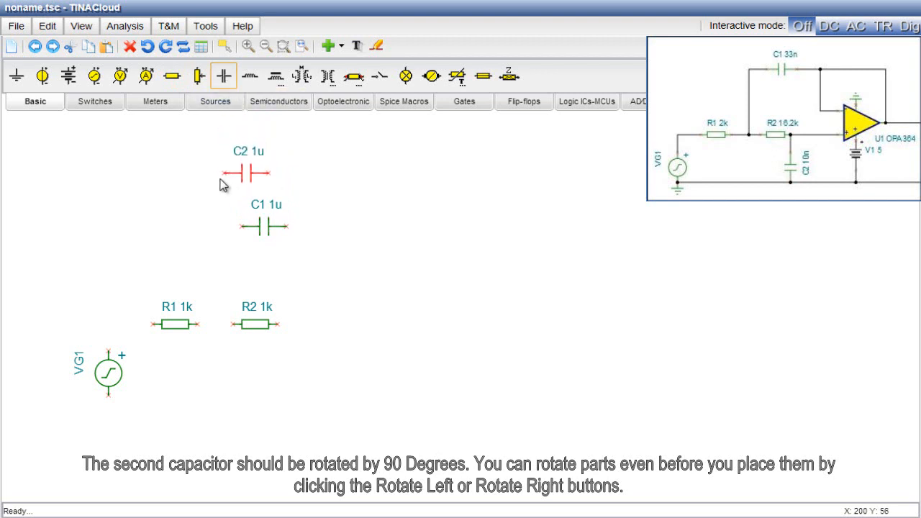
pyautogui.click(165, 47)
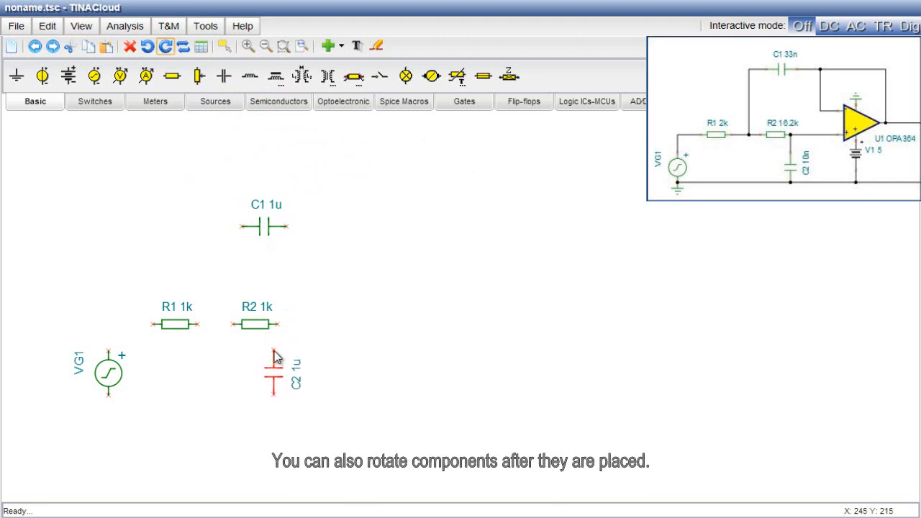
pyautogui.click(276, 354)
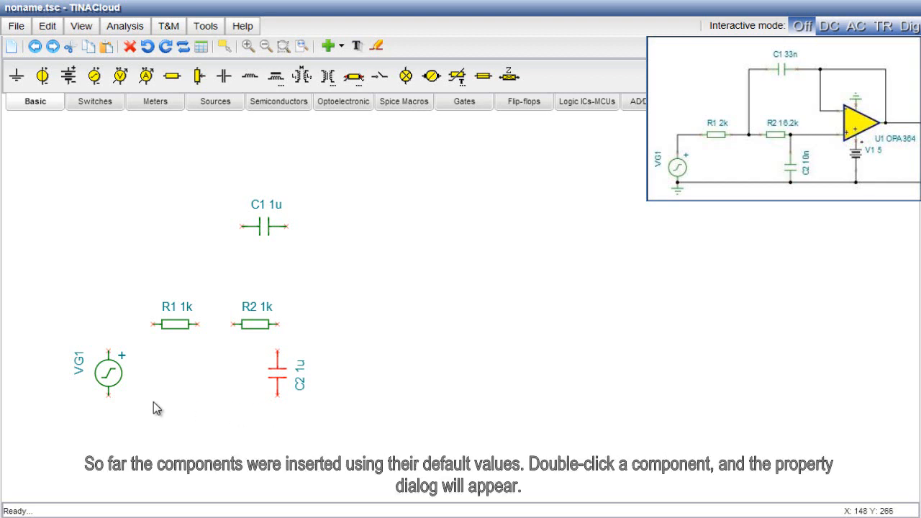
# - Set the DC level of voltage generator VG1 to 2.5 V
pyautogui.click(111, 377)
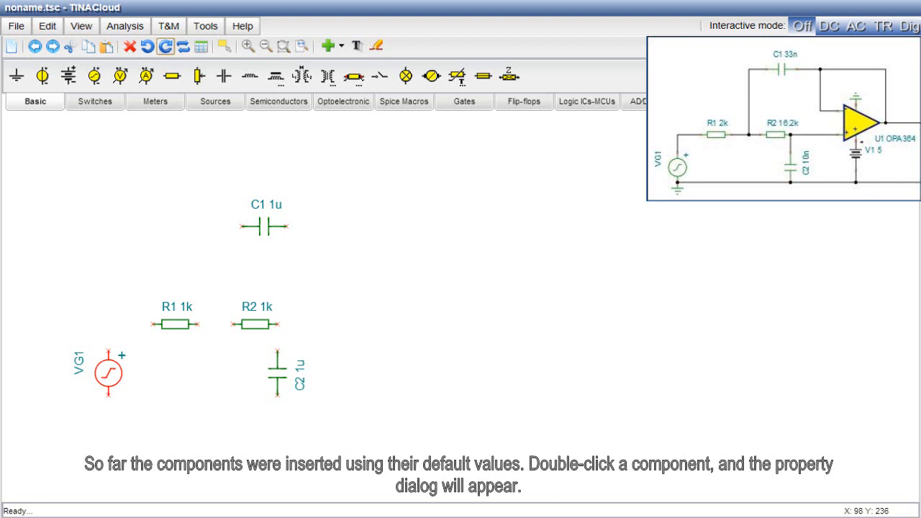
pyautogui.doubleClick(109, 373)
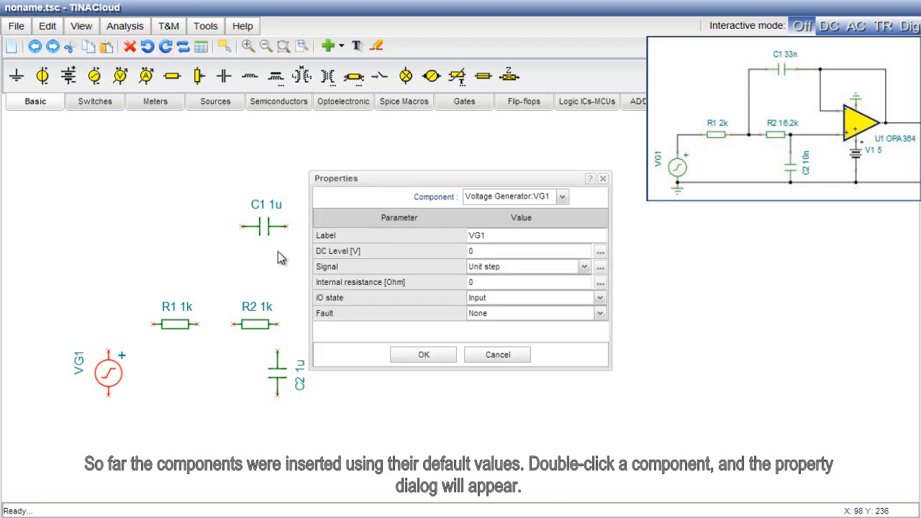
pyautogui.click(479, 251)
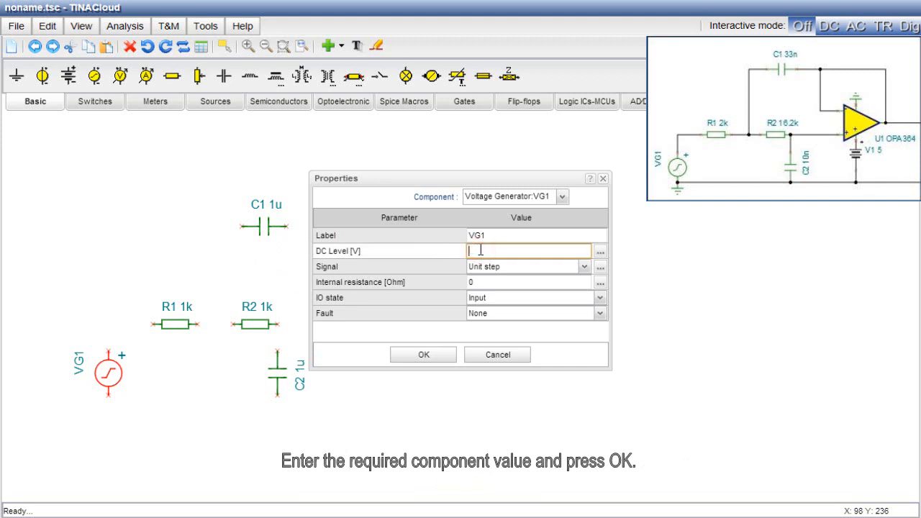
pyautogui.write('2.5')
pyautogui.click(424, 356)
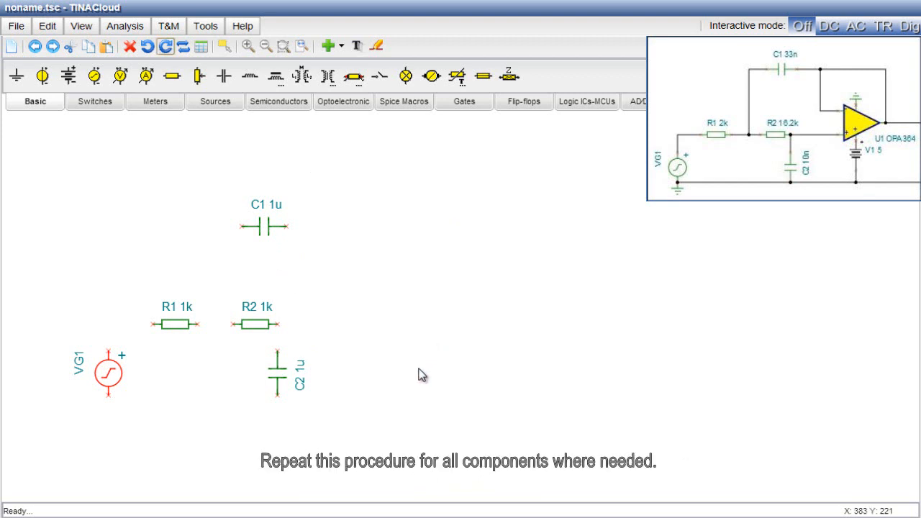
# - Set the resistance of resistor R1 to 2k ohms
pyautogui.doubleClick(175, 328)
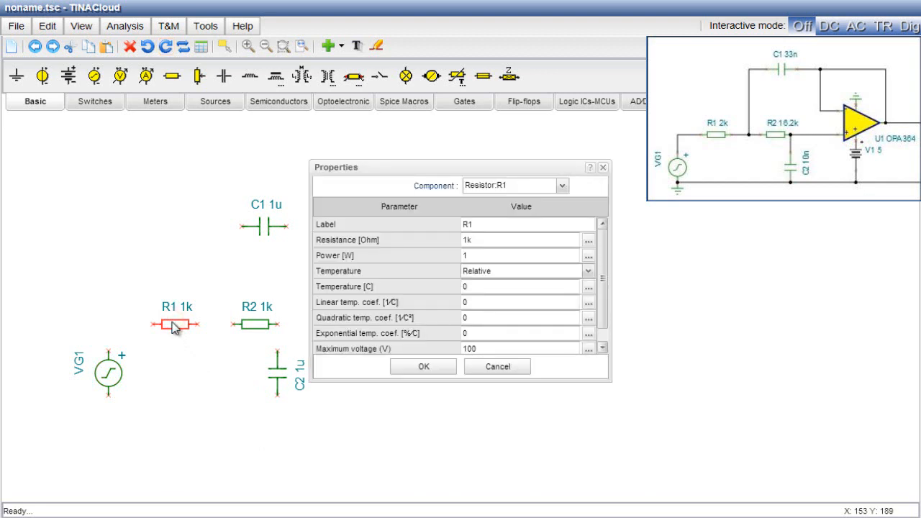
pyautogui.click(466, 240)
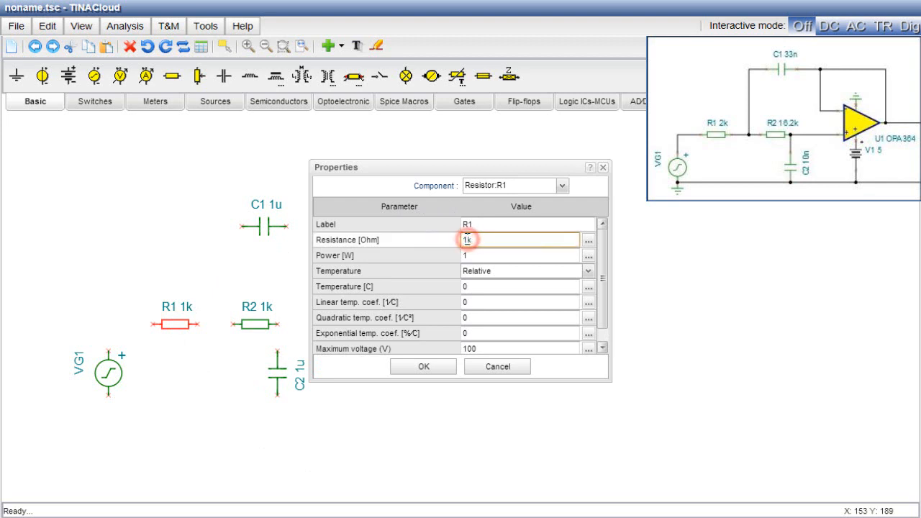
pyautogui.write('2')
pyautogui.click(417, 370)
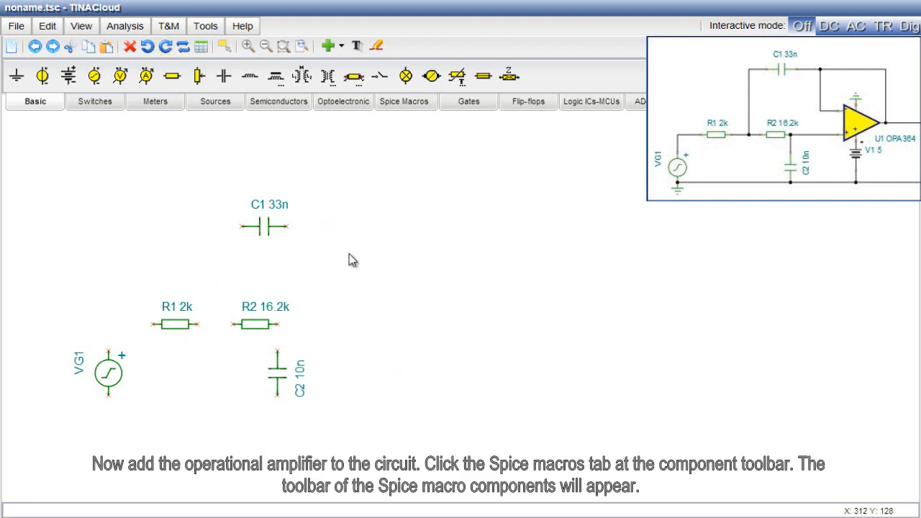
# - Open the list of operational amplifier Spice macros and filter it to the manufacturer Texas Instruments
pyautogui.click(395, 106)
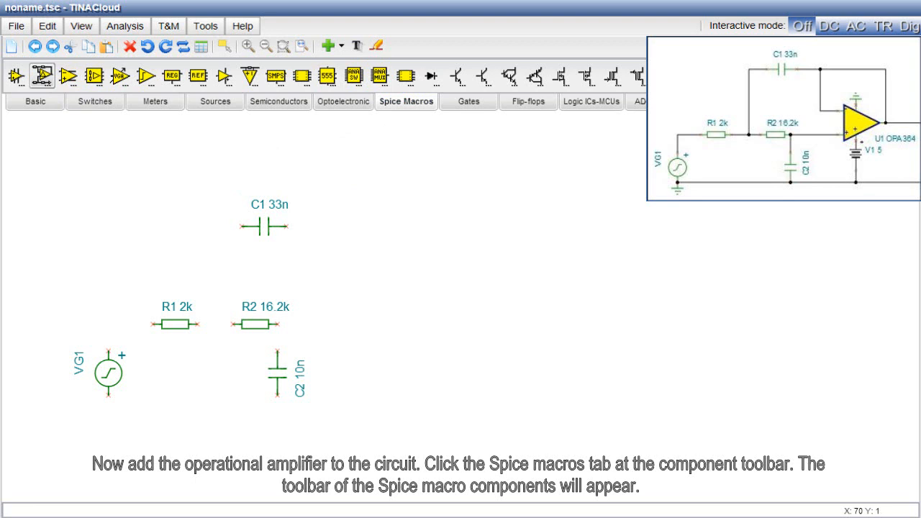
pyautogui.click(14, 76)
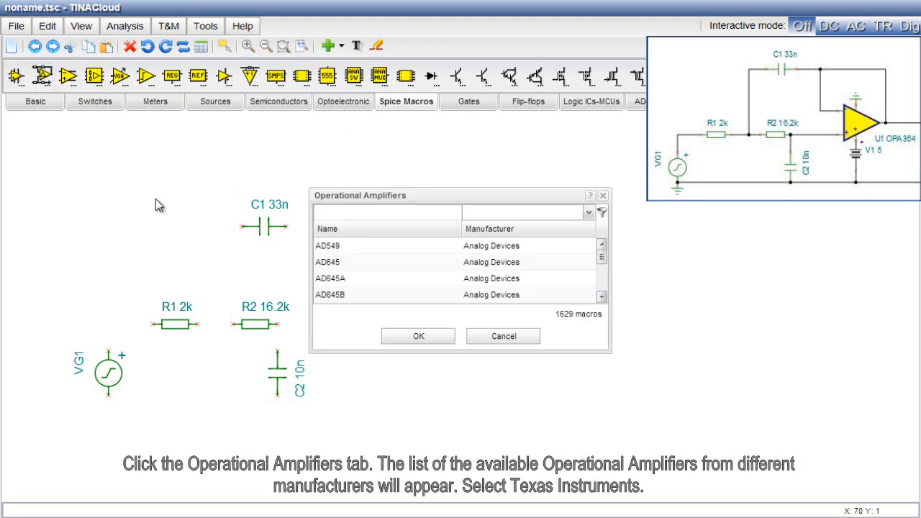
pyautogui.click(589, 213)
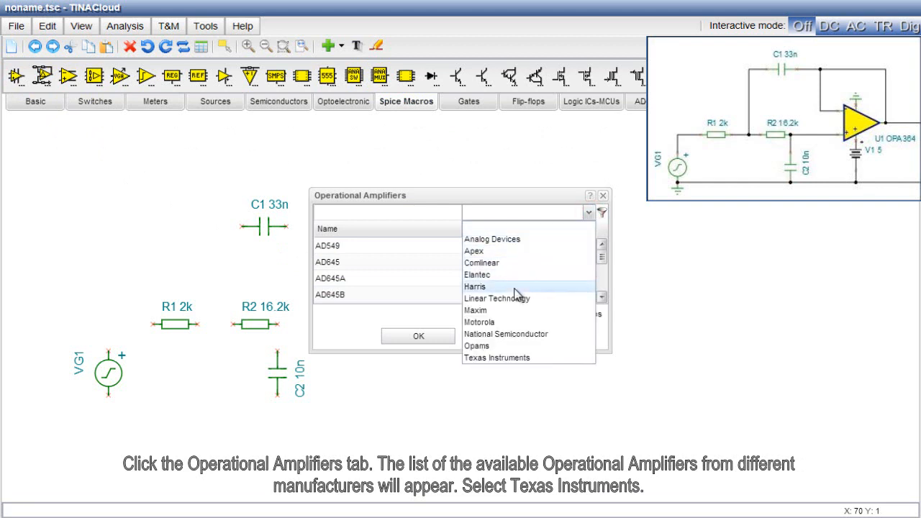
pyautogui.click(510, 356)
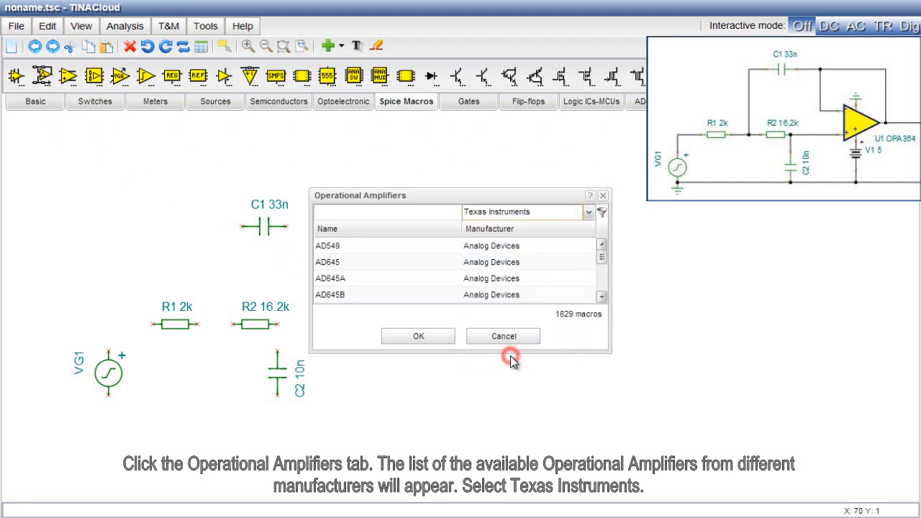
# - Search the op amp list for opa36, choose OPA364 and place it to the right of R2
pyautogui.click(421, 213)
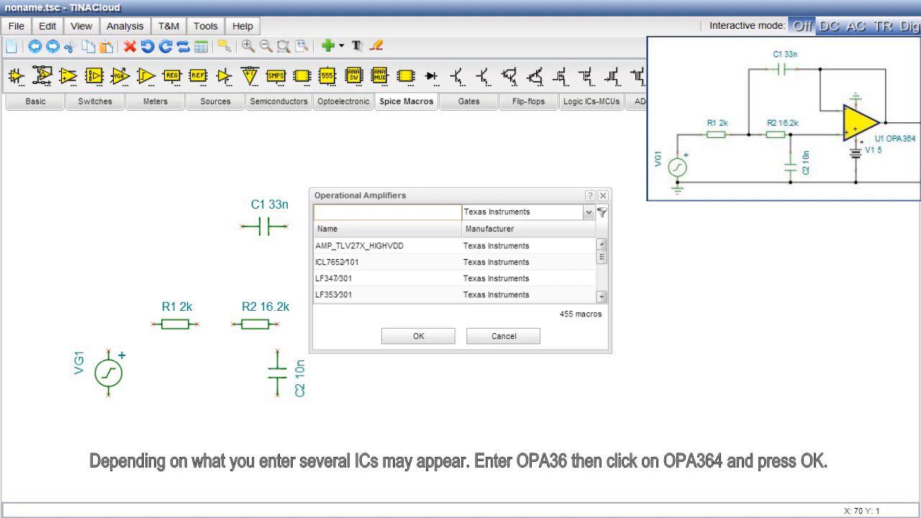
pyautogui.write('o')
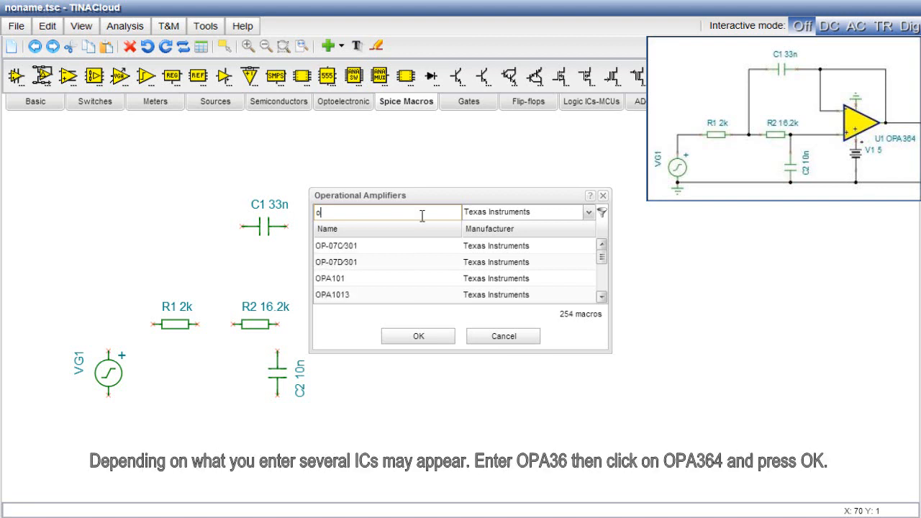
pyautogui.write('pa3')
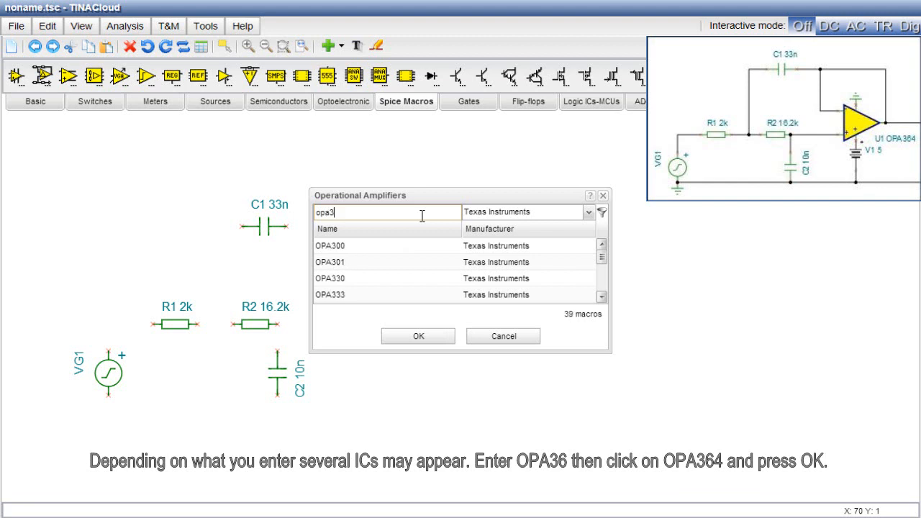
pyautogui.write('6')
pyautogui.click(402, 278)
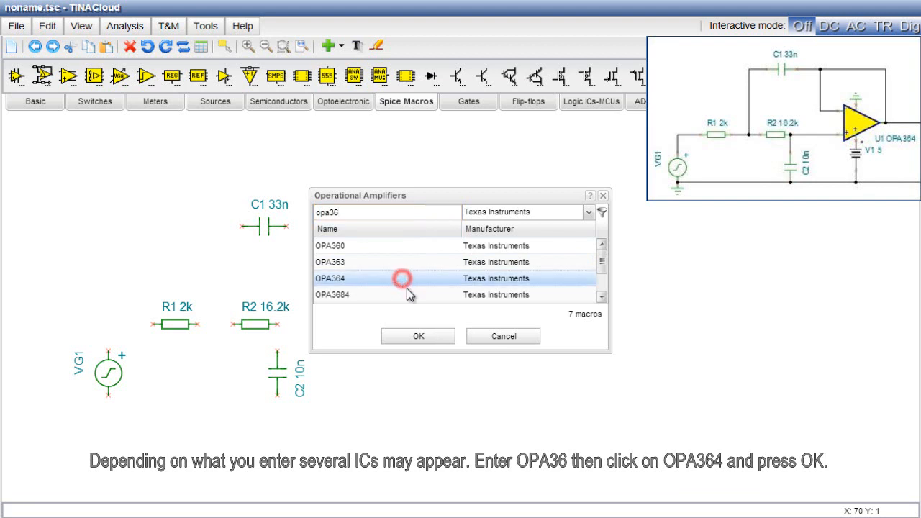
pyautogui.click(419, 343)
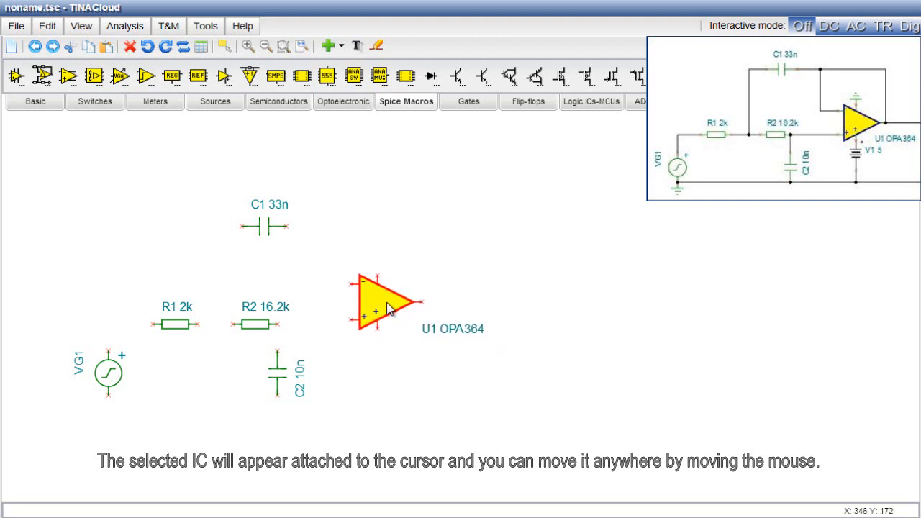
pyautogui.click(386, 313)
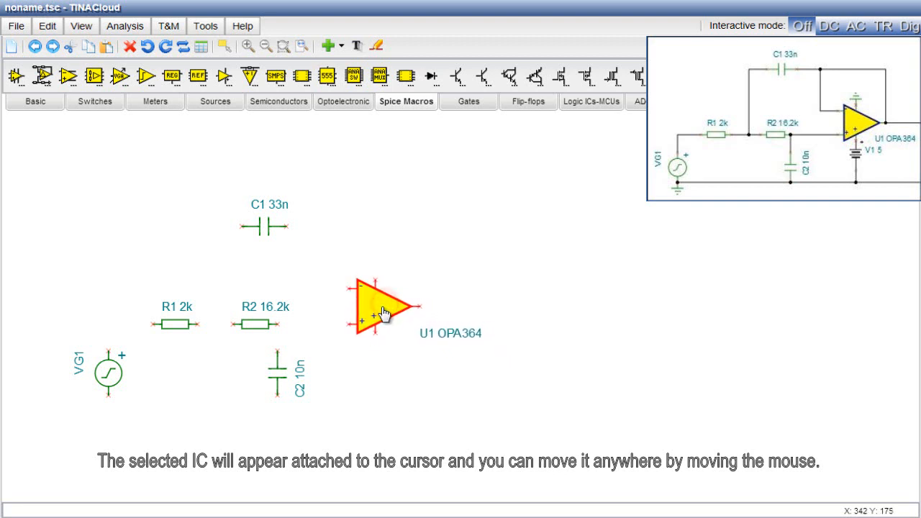
pyautogui.click(469, 283)
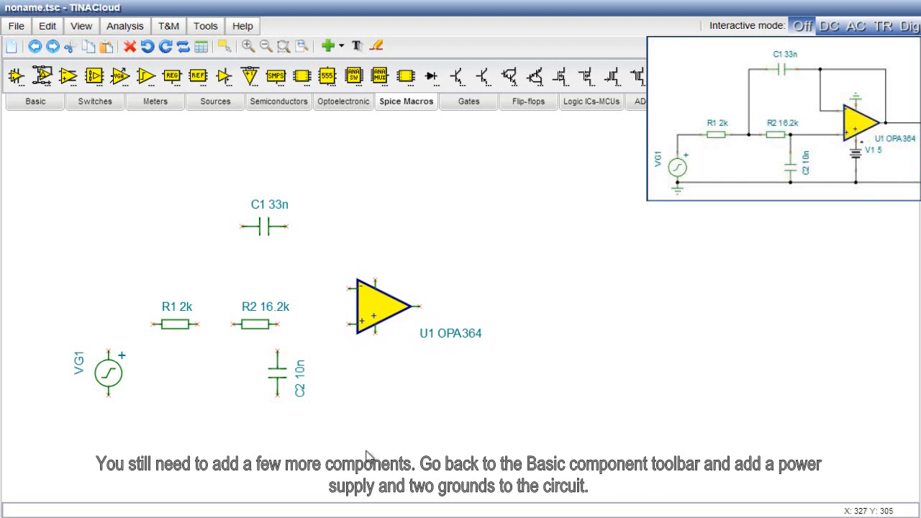
# - Place a ground at the lower terminal of voltage generator VG1
pyautogui.click(30, 103)
pyautogui.click(16, 77)
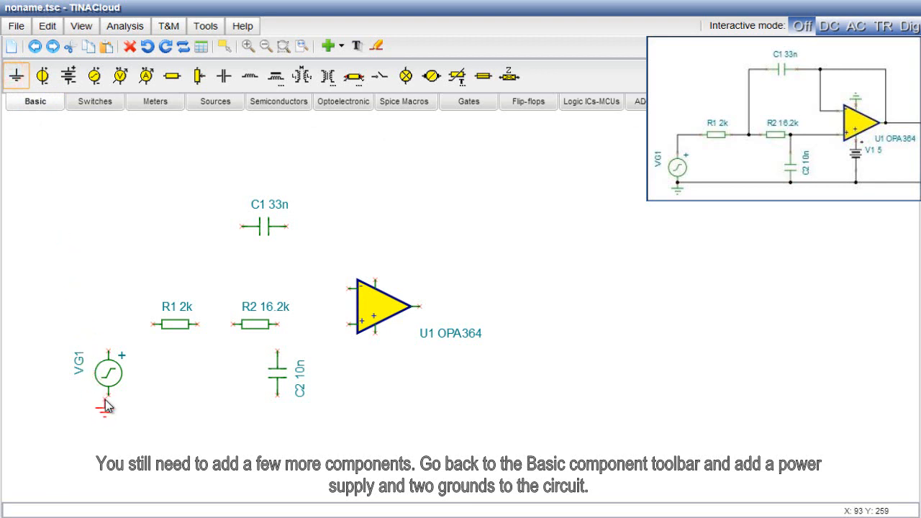
pyautogui.click(108, 403)
# - Place a second ground above the op amp, rotate it 180 degrees and attach it to the upper supply pin
pyautogui.click(18, 80)
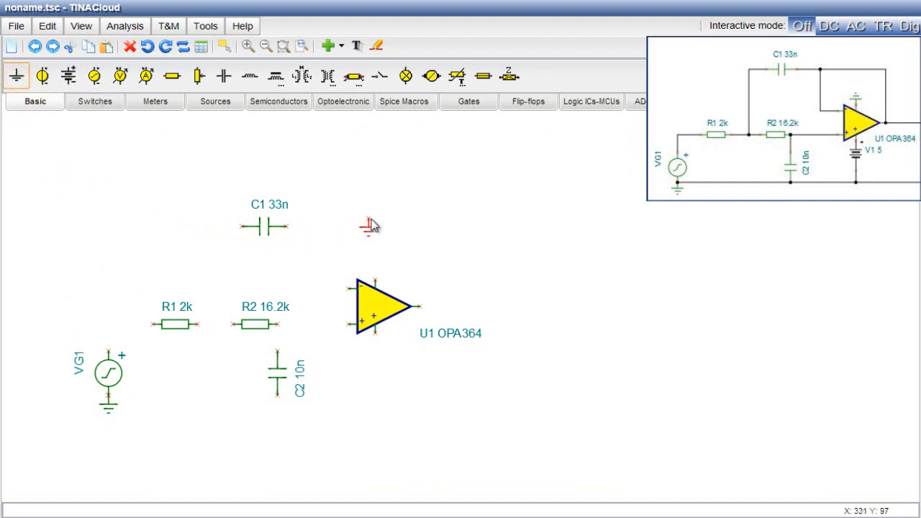
pyautogui.click(373, 248)
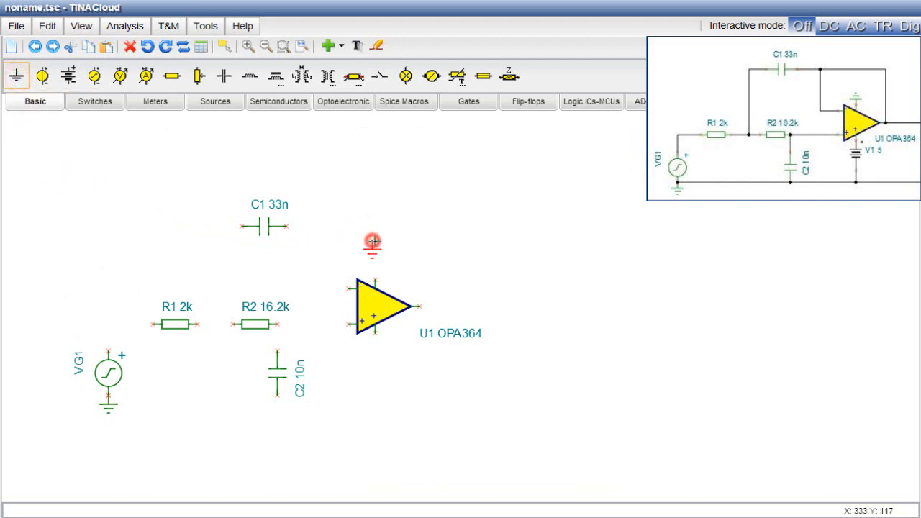
pyautogui.click(165, 47)
pyautogui.click(165, 46)
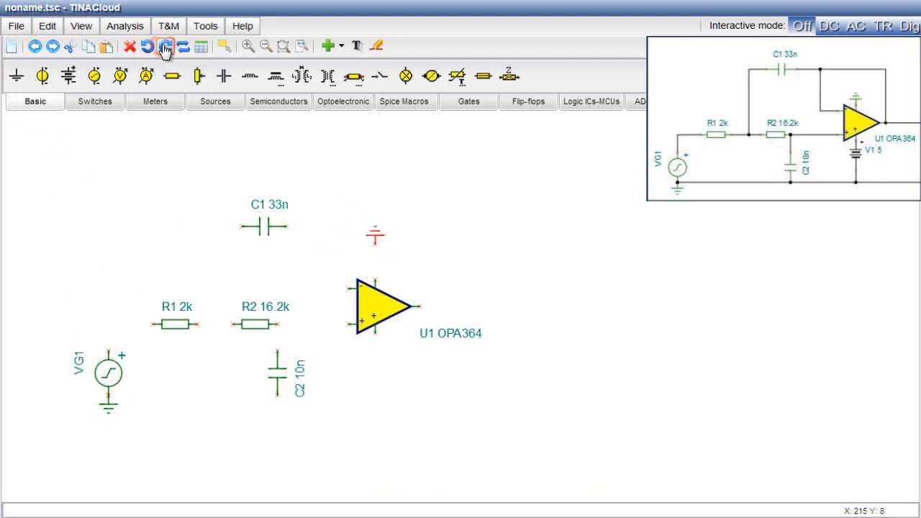
pyautogui.click(377, 233)
pyautogui.moveTo(377, 255); pyautogui.dragTo(376, 271)
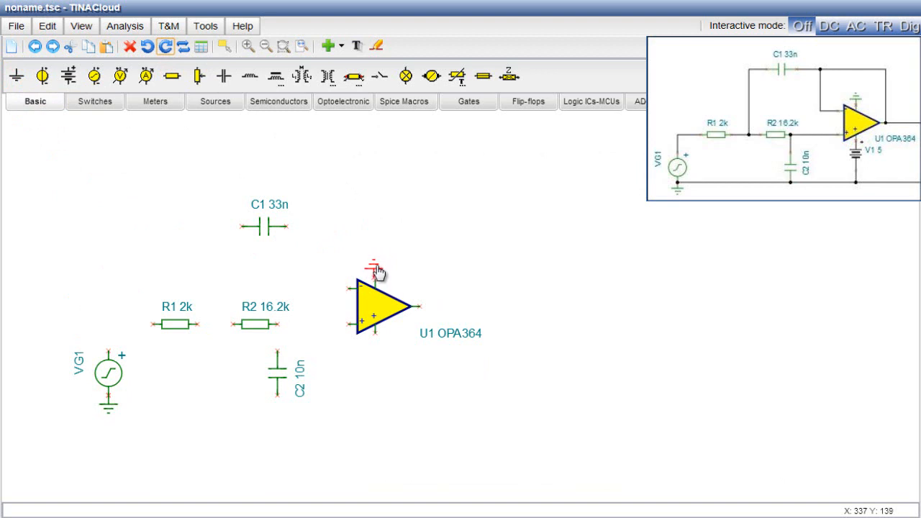
# - Place a battery below the op amp with its positive terminal attached to the lower supply pin
pyautogui.click(69, 76)
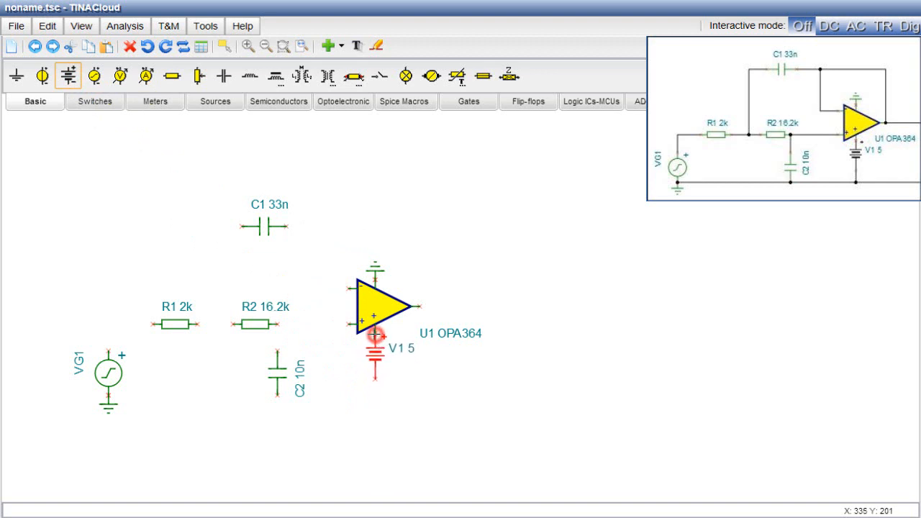
pyautogui.click(375, 336)
pyautogui.click(403, 408)
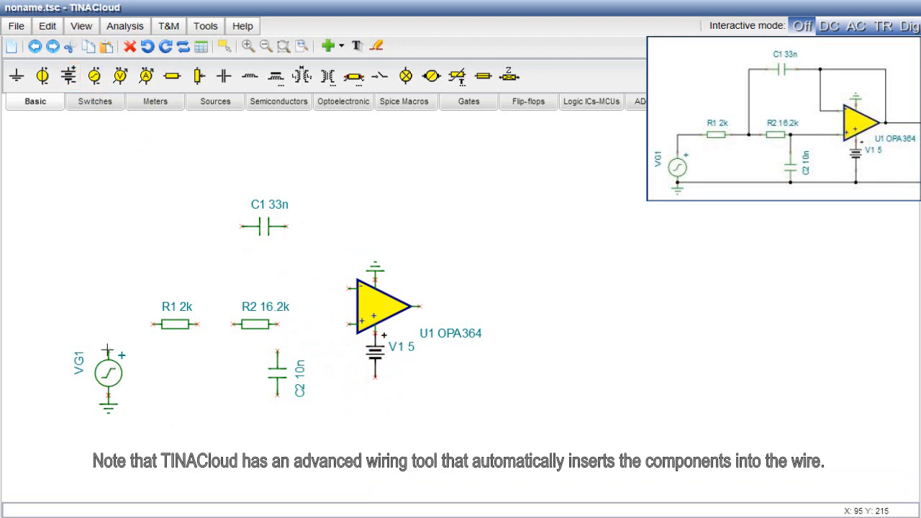
# - Wire the first filter block: VG1 through R1 and R2 to the non-inverting input, C1 feedback, VG1–C2–V1 ground rail, inverting input to feedback, C2 to R2
pyautogui.moveTo(106, 351)
pyautogui.mouseDown()
pyautogui.moveTo(108, 323)
pyautogui.moveTo(348, 324)
pyautogui.mouseUp()
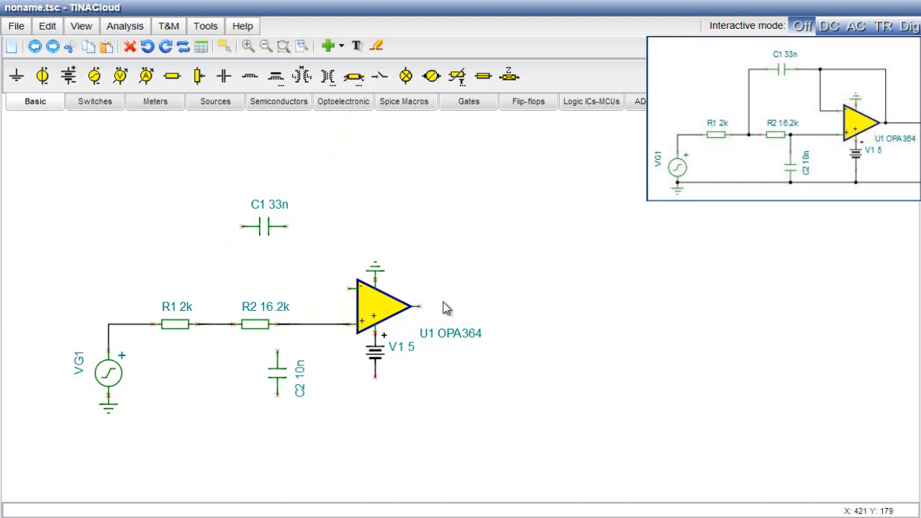
pyautogui.moveTo(418, 306)
pyautogui.mouseDown()
pyautogui.moveTo(422, 226)
pyautogui.moveTo(226, 224)
pyautogui.moveTo(214, 262)
pyautogui.moveTo(214, 327)
pyautogui.mouseUp()
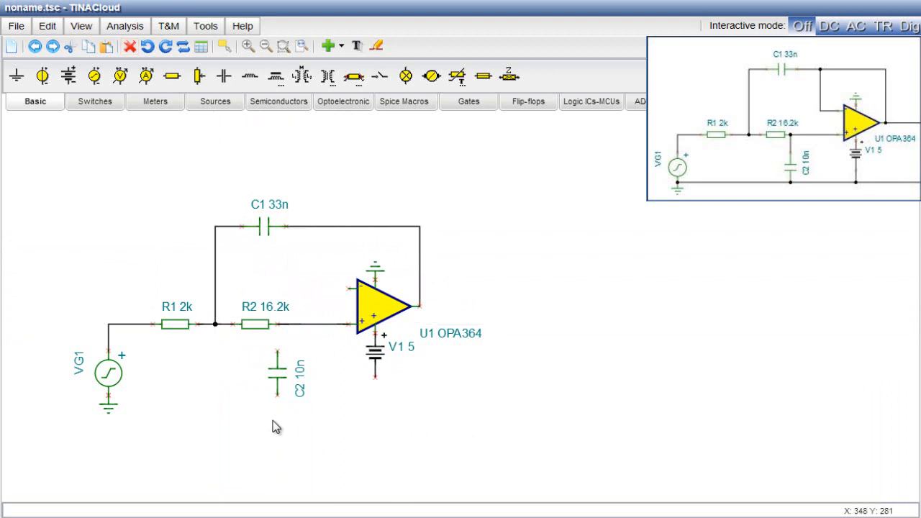
pyautogui.moveTo(108, 395)
pyautogui.mouseDown()
pyautogui.moveTo(372, 392)
pyautogui.moveTo(375, 375)
pyautogui.mouseUp()
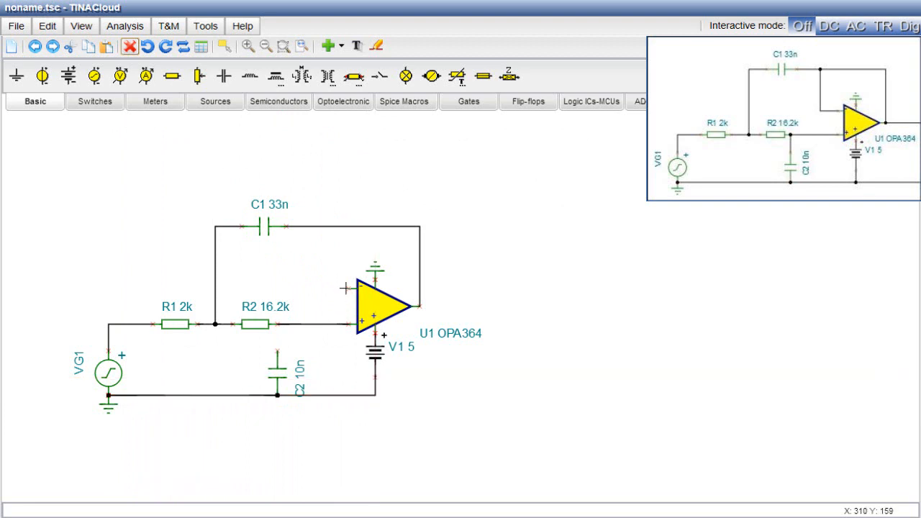
pyautogui.moveTo(344, 287)
pyautogui.mouseDown()
pyautogui.moveTo(320, 288)
pyautogui.moveTo(321, 227)
pyautogui.mouseUp()
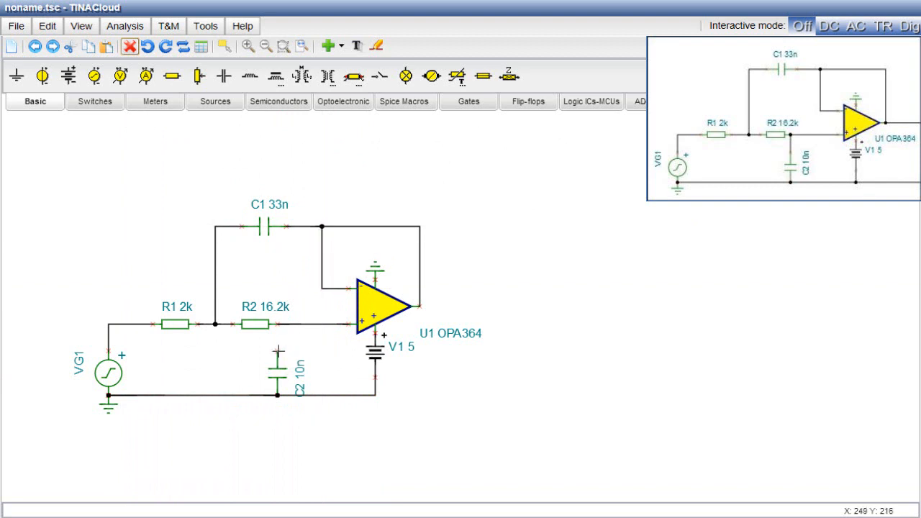
pyautogui.moveTo(278, 351); pyautogui.dragTo(277, 324)
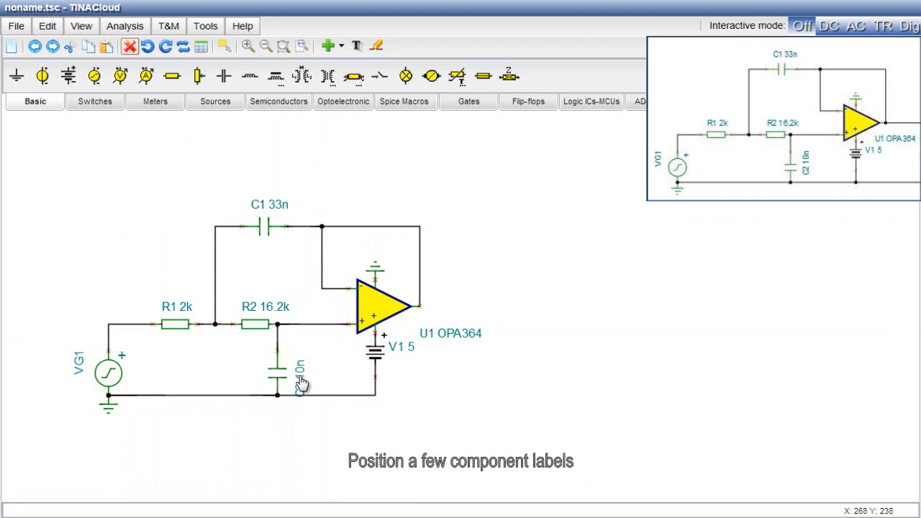
# - Tidy the first block by moving the C2 label up, the U1 OPA364 label closer to the op amp, and resistor R1 slightly left
pyautogui.moveTo(302, 385); pyautogui.dragTo(304, 367)
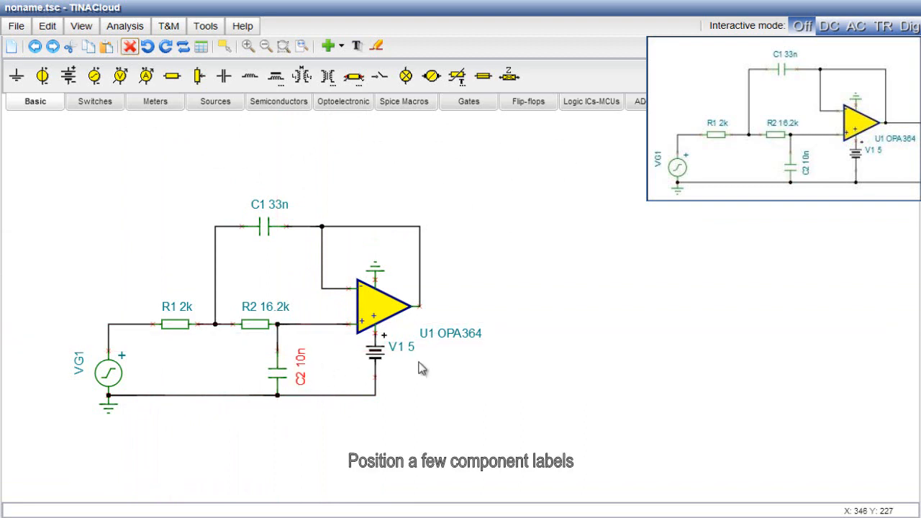
pyautogui.moveTo(451, 335); pyautogui.dragTo(438, 336)
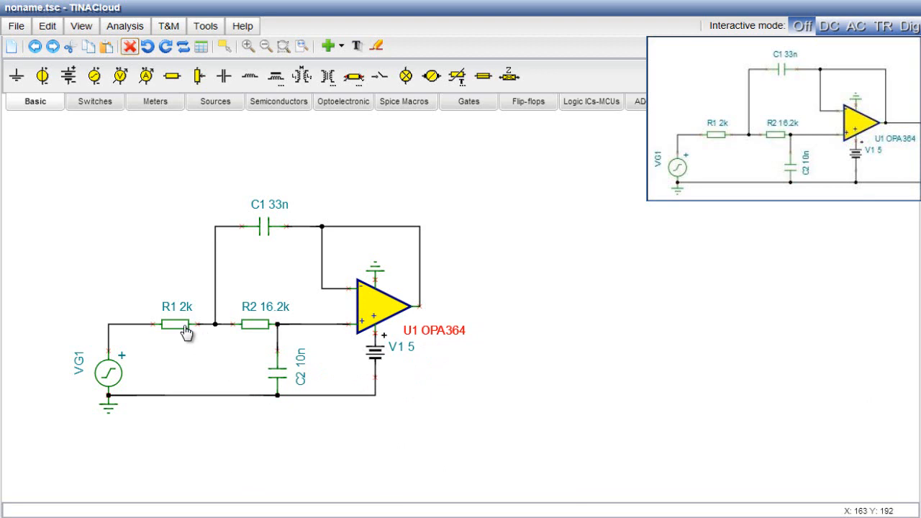
pyautogui.moveTo(186, 332); pyautogui.dragTo(167, 327)
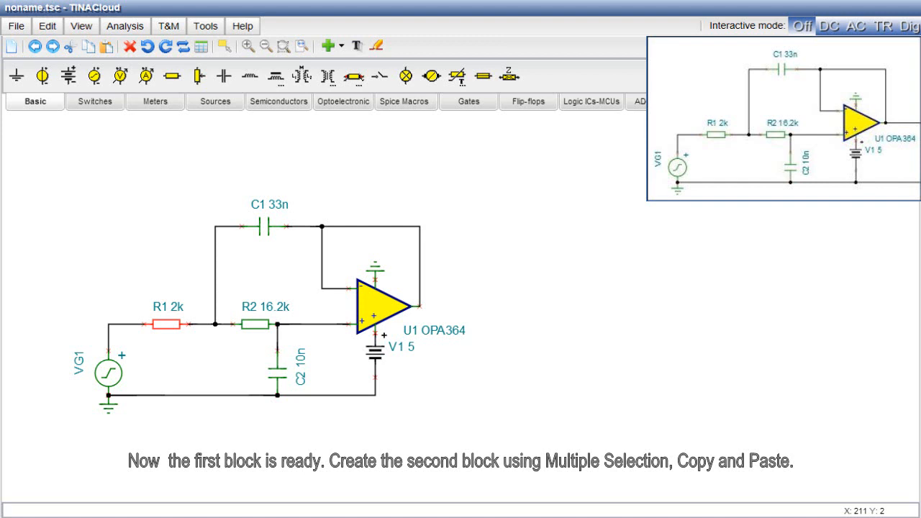
# - Copy the first filter block without VG1, its ground and its wire to R1, and paste the copy to the right of the original
pyautogui.click(223, 47)
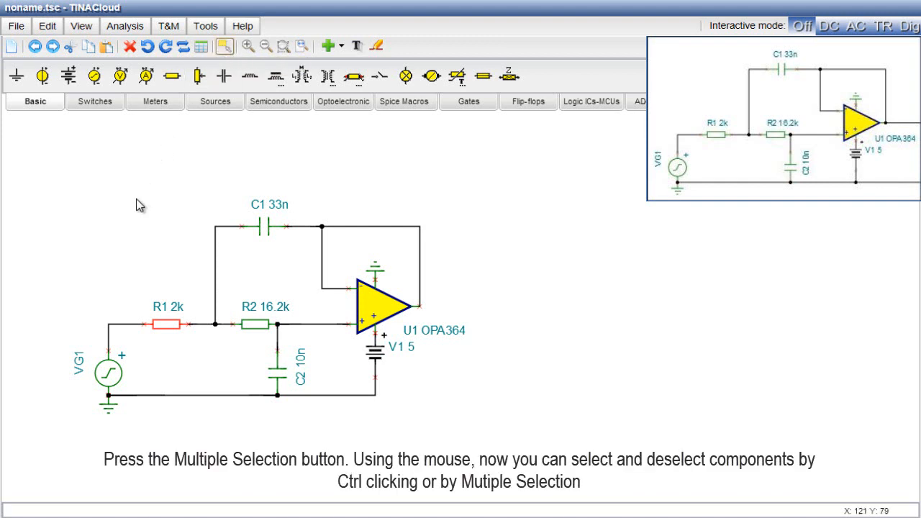
pyautogui.moveTo(133, 201); pyautogui.dragTo(485, 437)
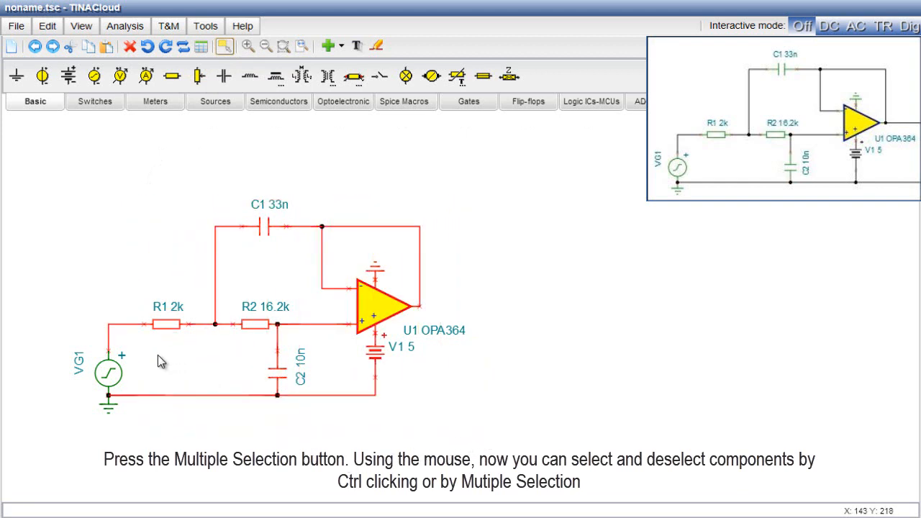
pyautogui.keyDown('shift'); pyautogui.click(128, 325); pyautogui.keyUp('shift')
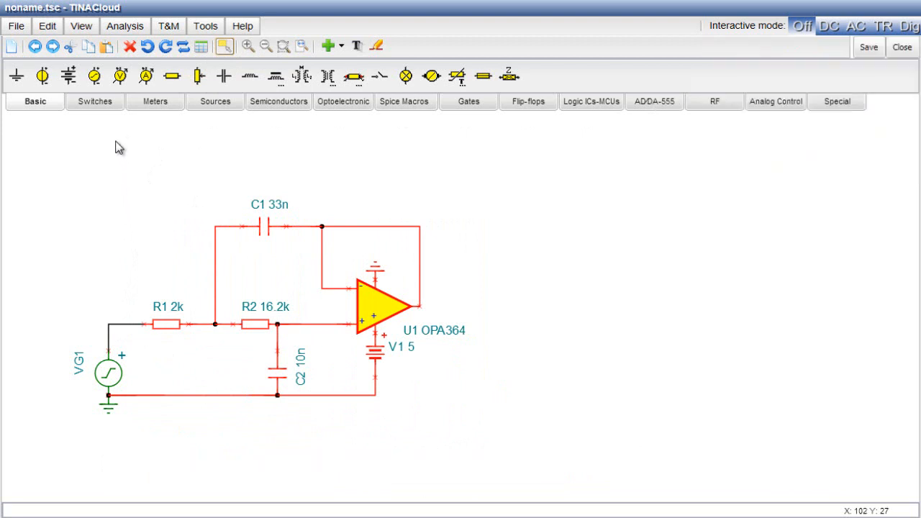
pyautogui.click(89, 47)
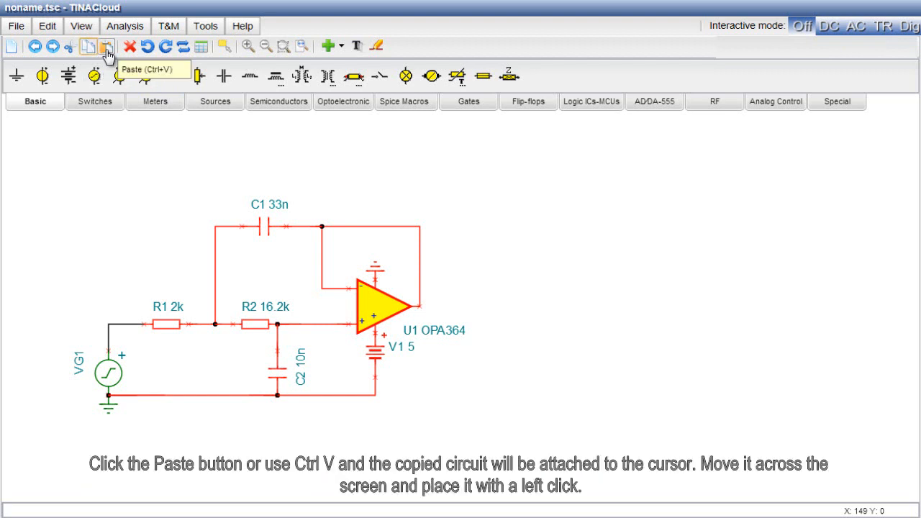
pyautogui.click(107, 47)
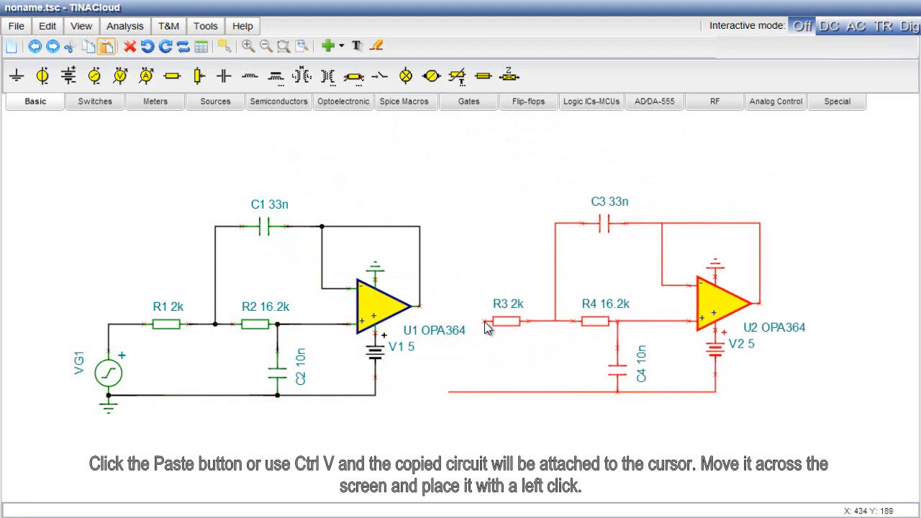
pyautogui.click(482, 321)
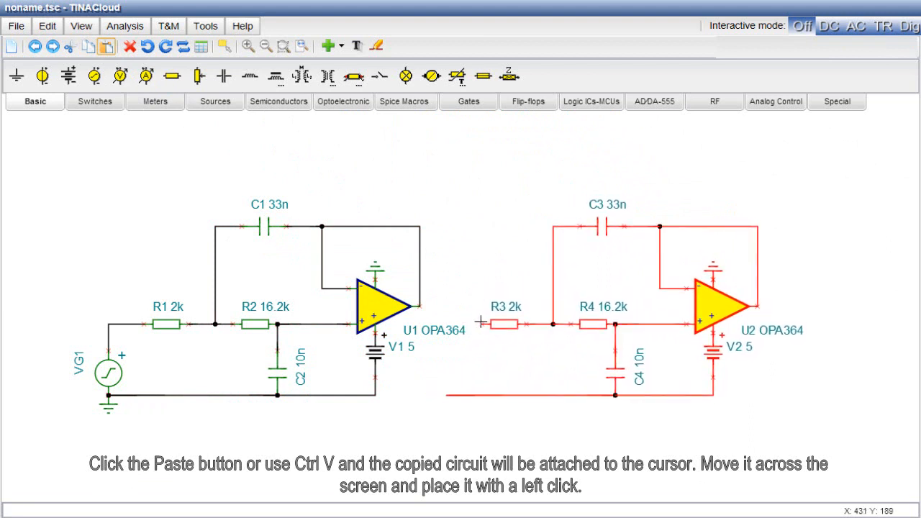
# - Wire the U1 output to the input of R3 and connect the ground rails of the two blocks
pyautogui.moveTo(475, 309); pyautogui.dragTo(421, 307)
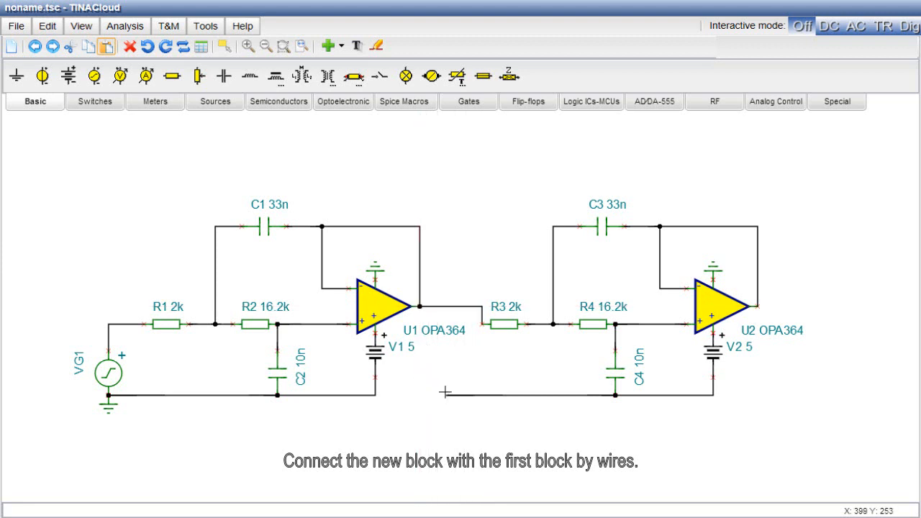
pyautogui.moveTo(448, 395); pyautogui.dragTo(375, 394)
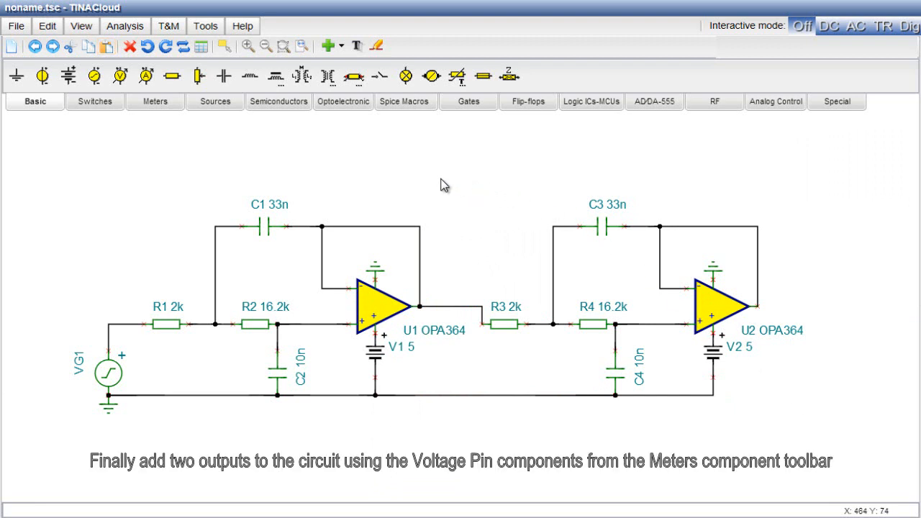
# - Place a Voltage Pin at the upper-right corner of the feedback wire of each filter block
pyautogui.click(165, 108)
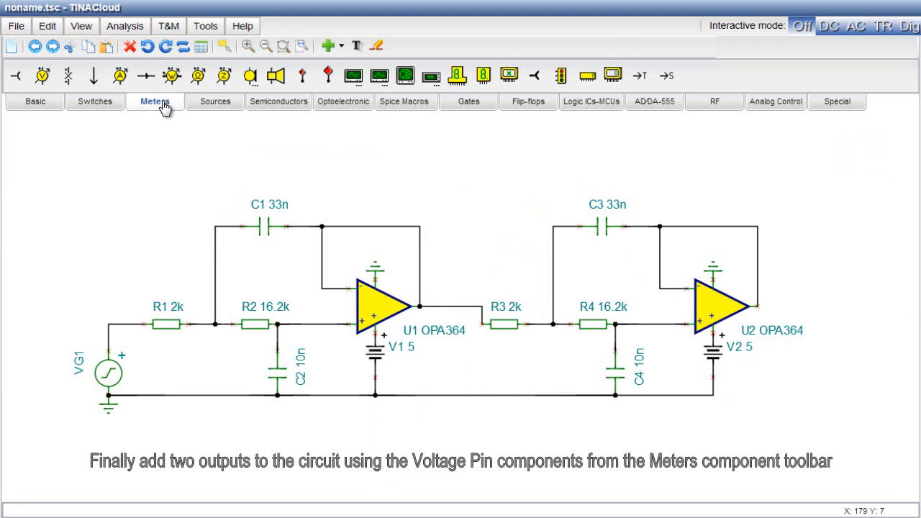
pyautogui.click(17, 79)
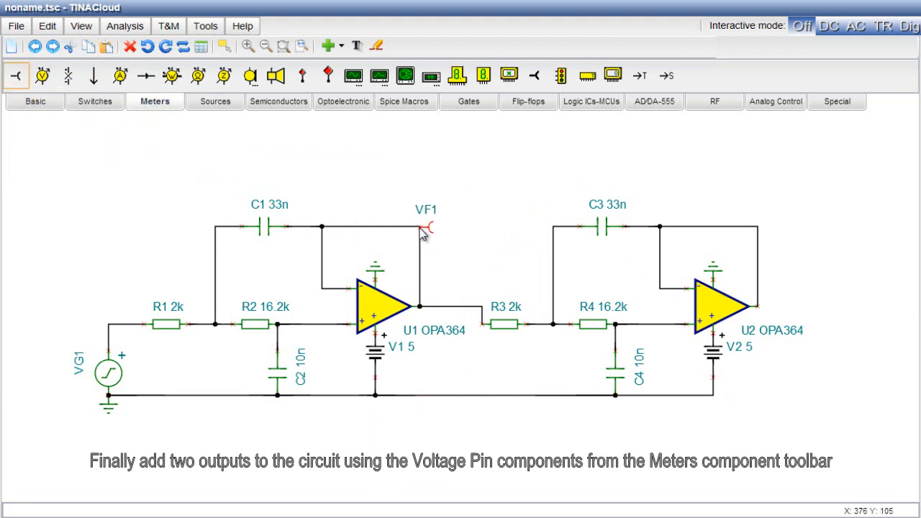
pyautogui.click(420, 229)
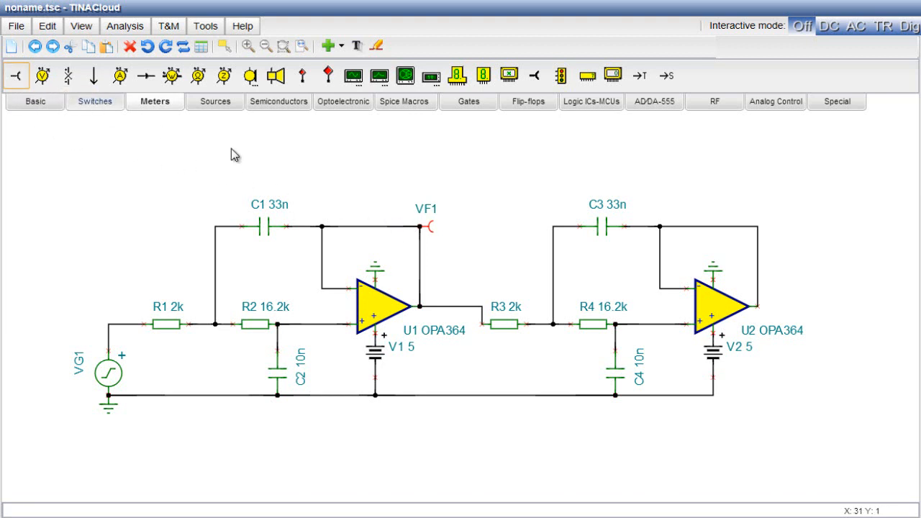
pyautogui.click(759, 230)
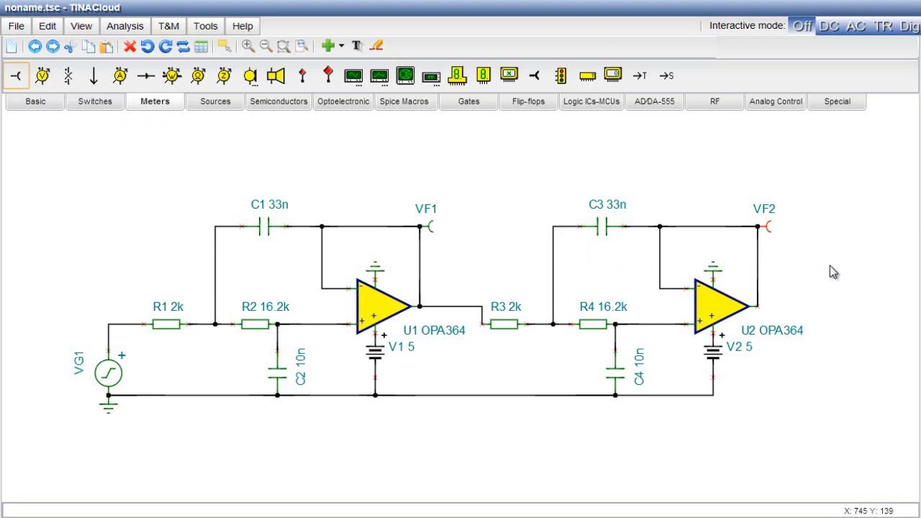
# - Save the circuit under the new name Filter circuit.tsc in My Circuits
pyautogui.click(16, 26)
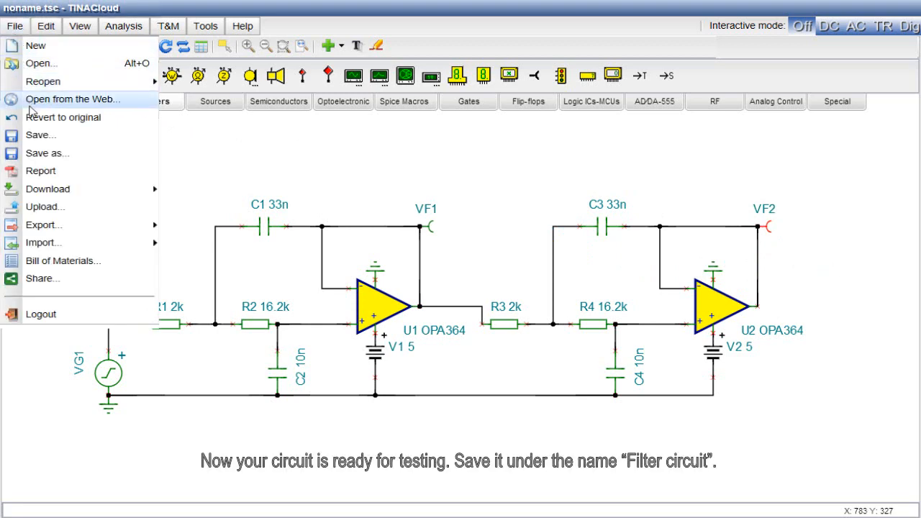
pyautogui.click(47, 153)
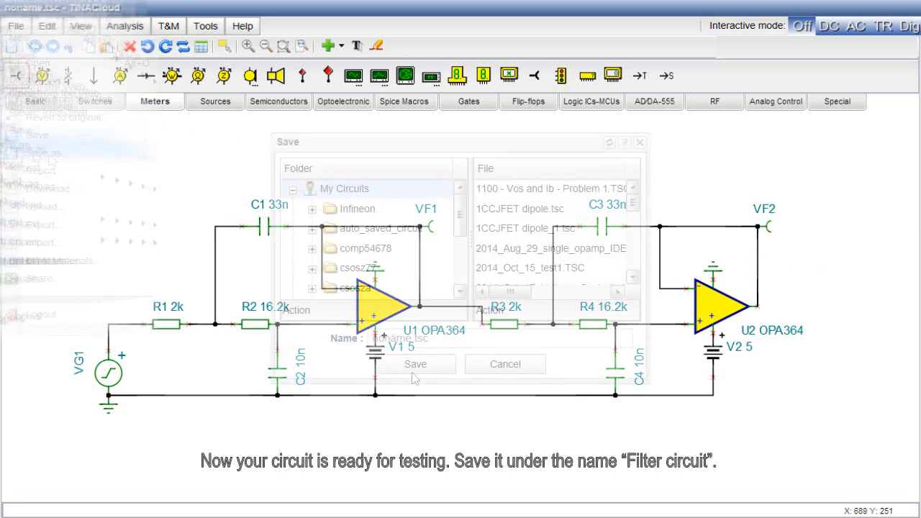
pyautogui.moveTo(412, 337); pyautogui.dragTo(369, 338)
pyautogui.write('Filter circui')
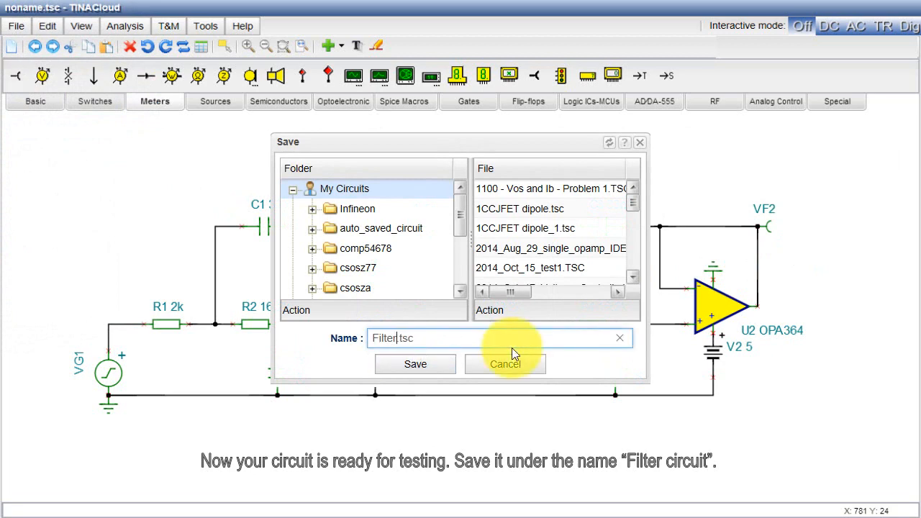
pyautogui.write('t')
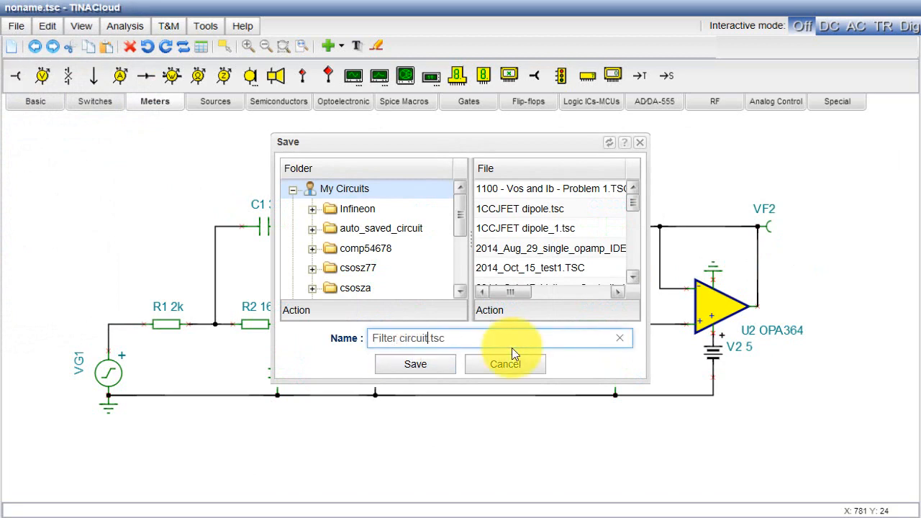
pyautogui.click(414, 365)
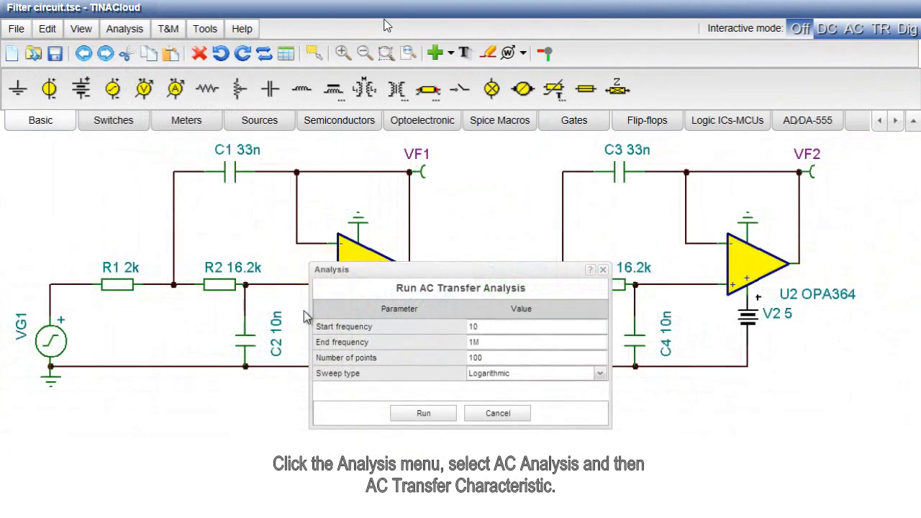
# - Set the end frequency of the AC transfer analysis to 10k and run it
pyautogui.click(489, 342)
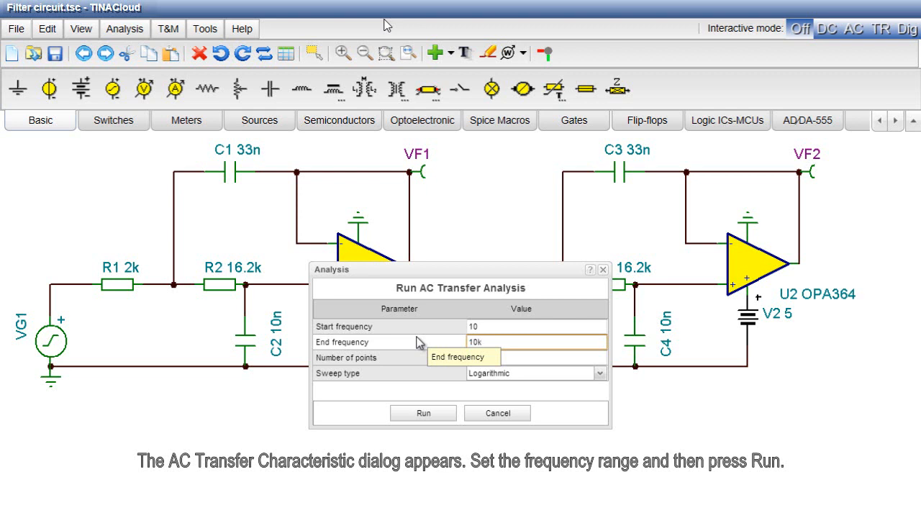
pyautogui.click(418, 416)
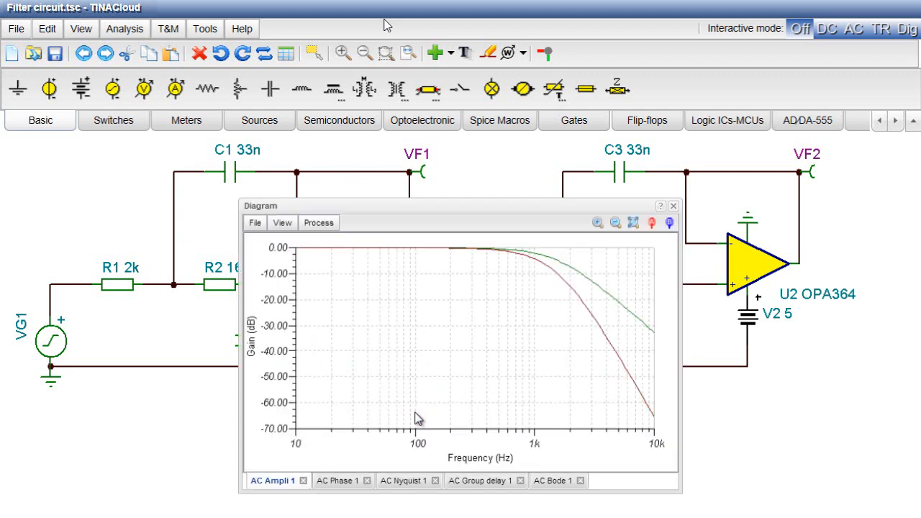
# - View the phase, Nyquist, group delay and Bode diagrams of the AC transfer analysis
pyautogui.click(340, 487)
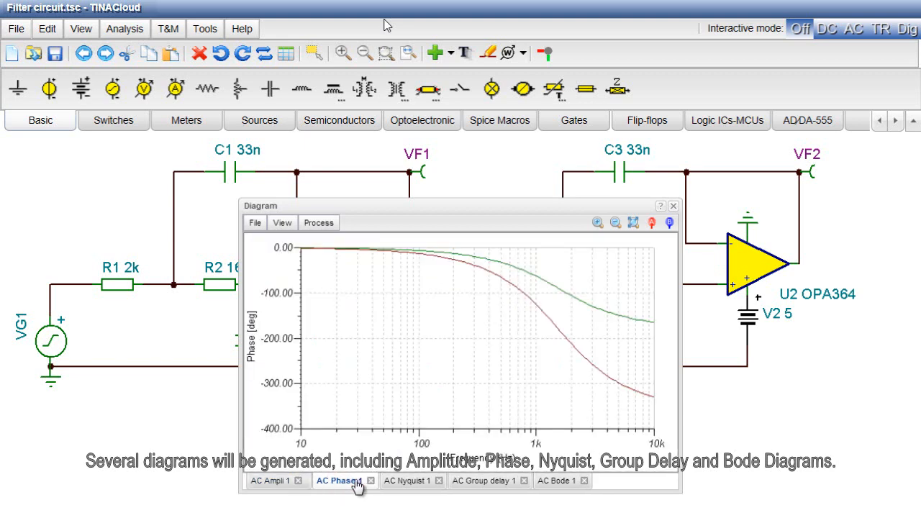
pyautogui.click(395, 484)
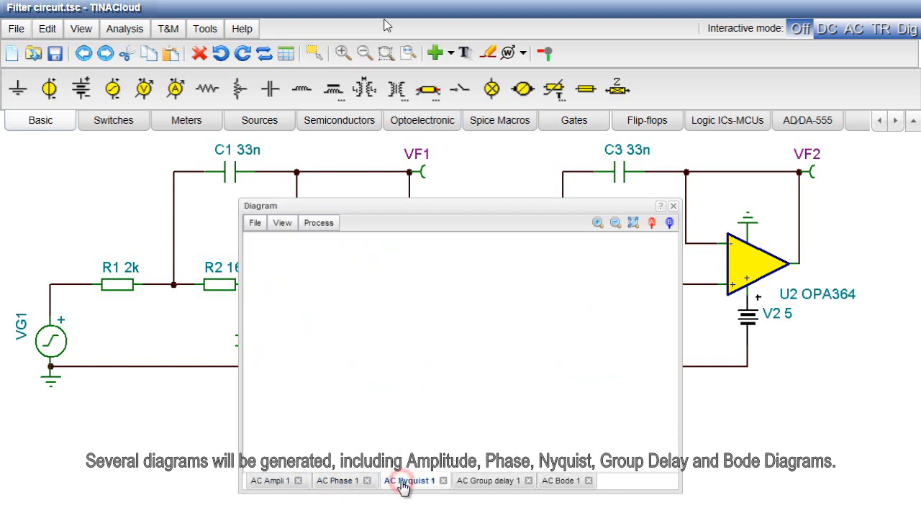
pyautogui.click(480, 485)
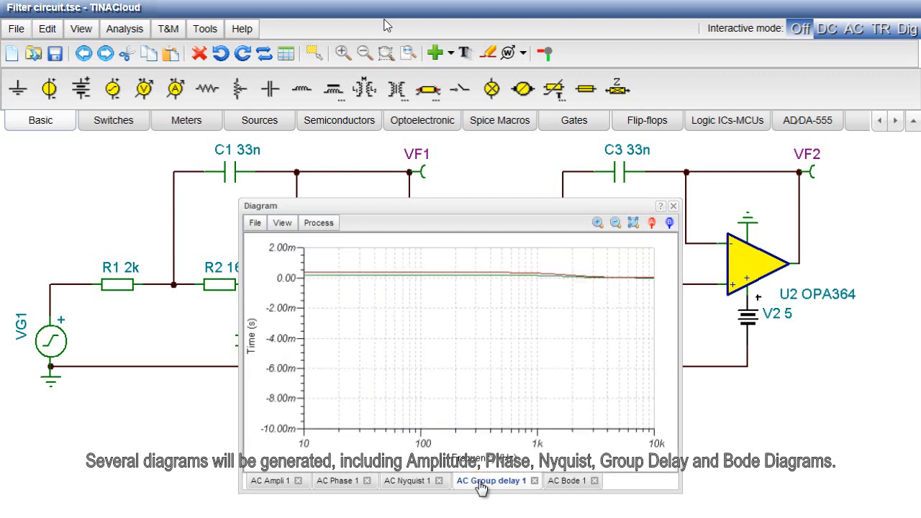
pyautogui.click(564, 486)
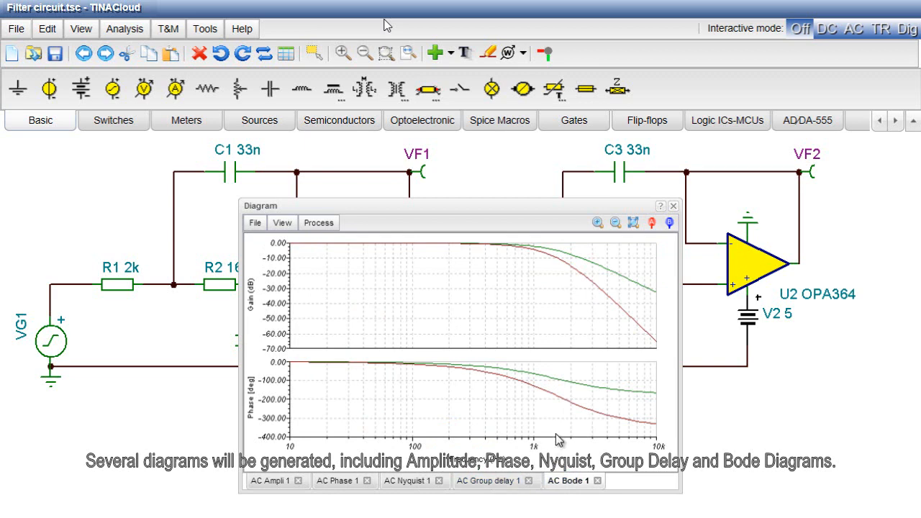
# - Enable cursors A and B on the Bode diagram
pyautogui.click(651, 223)
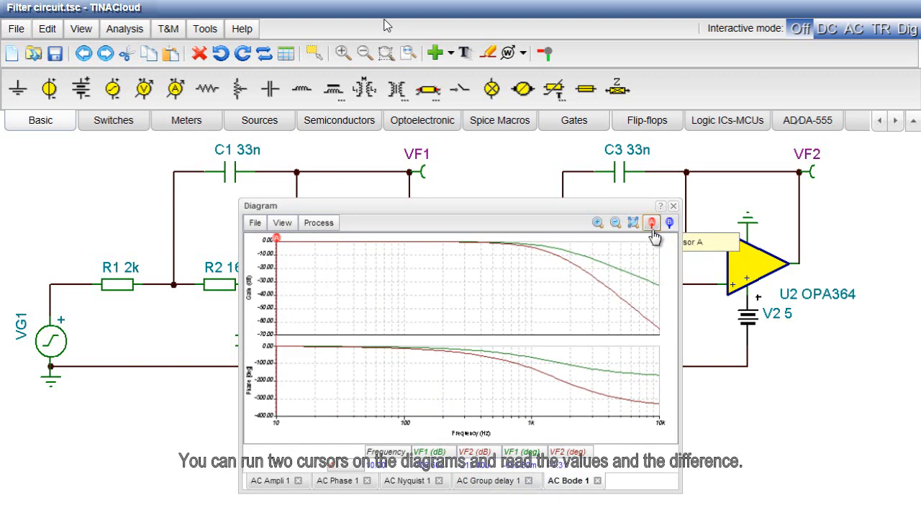
pyautogui.click(669, 222)
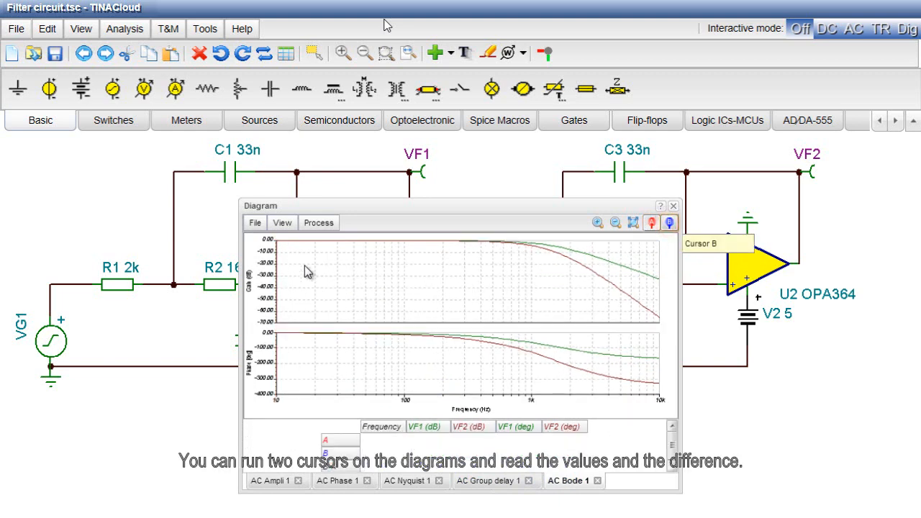
# - Position cursor A at about 845 Hz and cursor B at about 4.22 kHz on the Bode diagram, then close the diagram window
pyautogui.moveTo(290, 248); pyautogui.dragTo(397, 263)
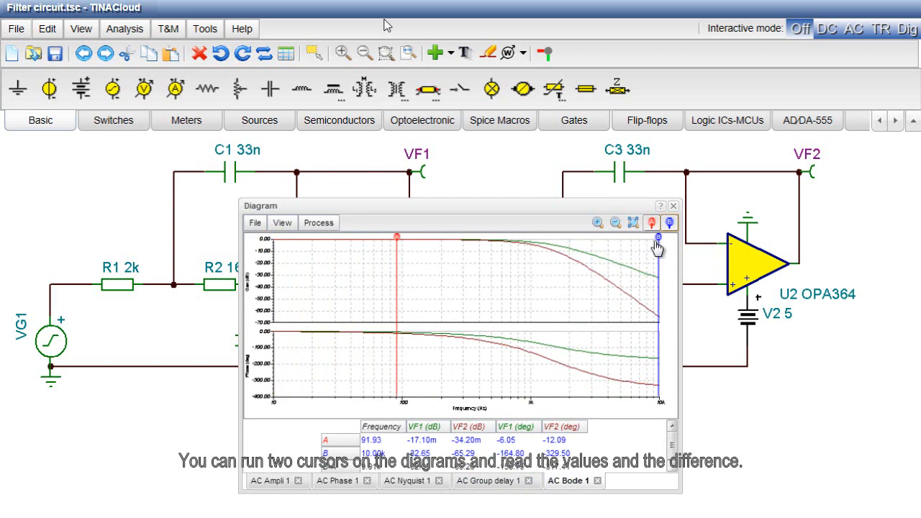
pyautogui.moveTo(657, 244); pyautogui.dragTo(610, 245)
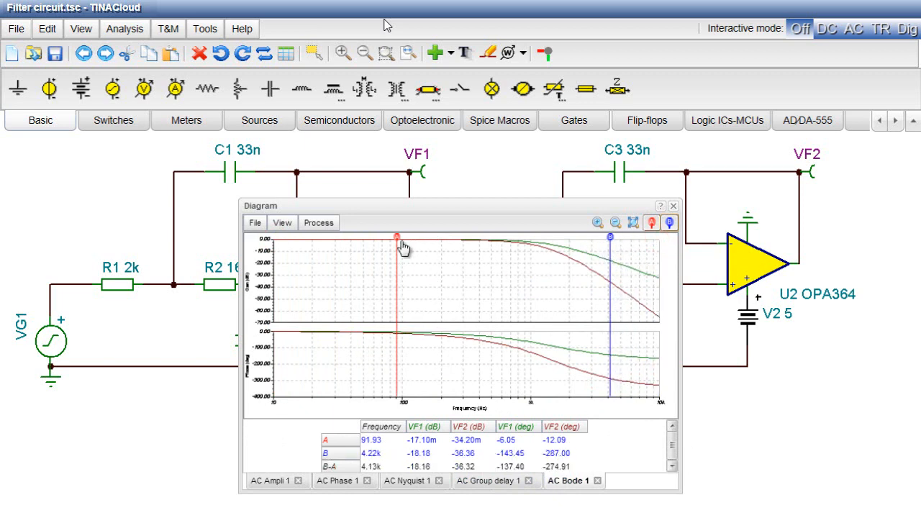
pyautogui.moveTo(398, 242); pyautogui.dragTo(522, 262)
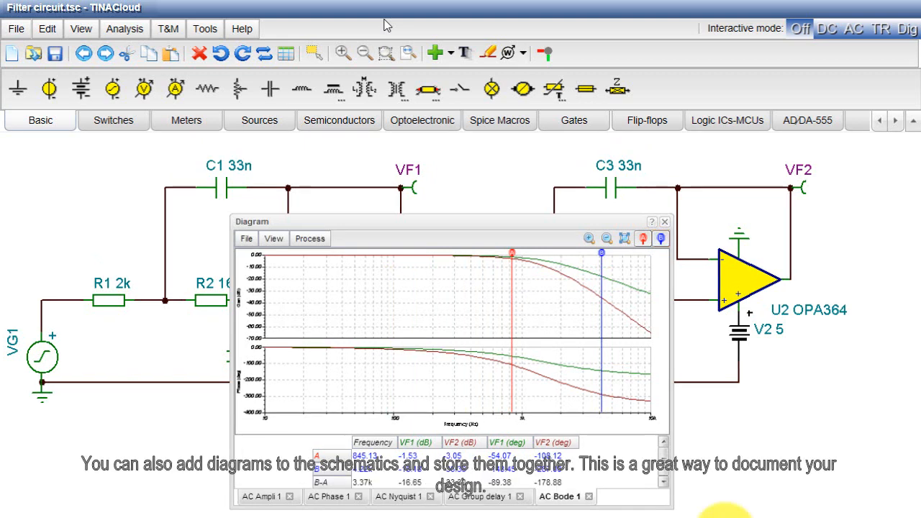
pyautogui.click(666, 224)
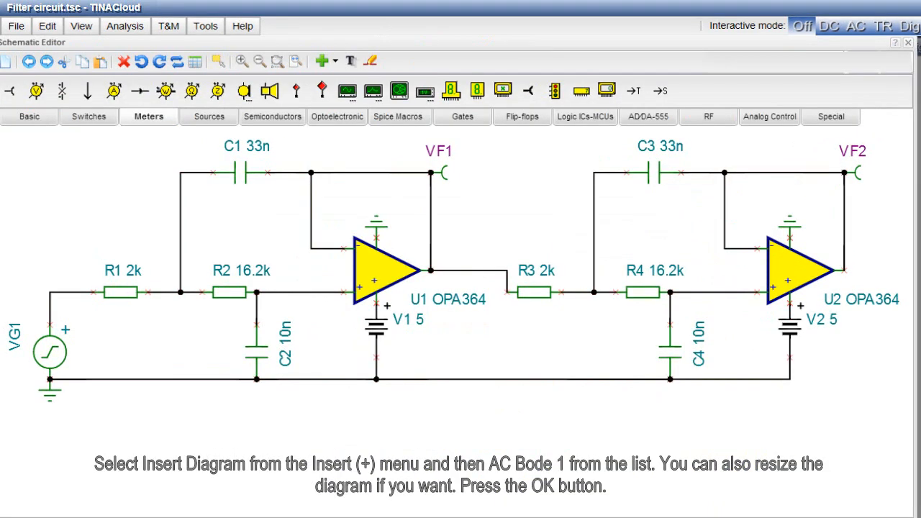
# - Insert the AC Bode 1 diagram into the schematic and place it below the filter circuit
pyautogui.click(322, 61)
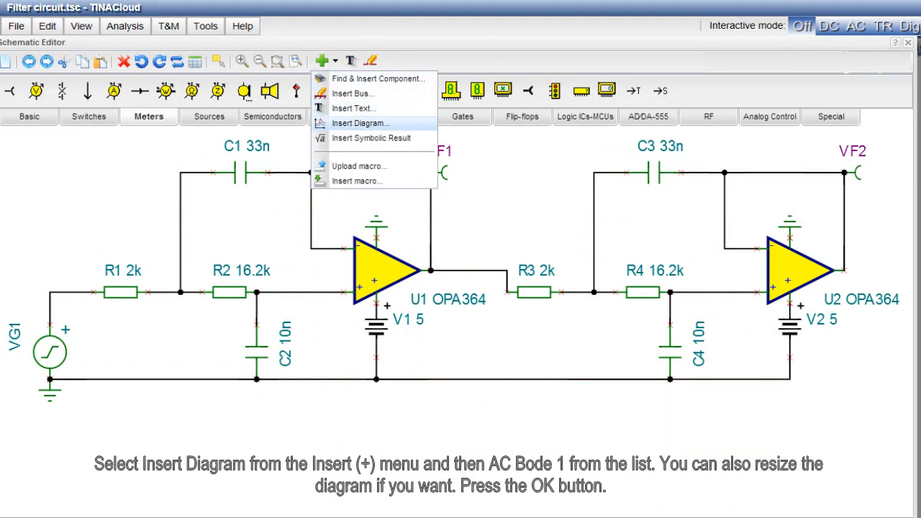
pyautogui.click(360, 124)
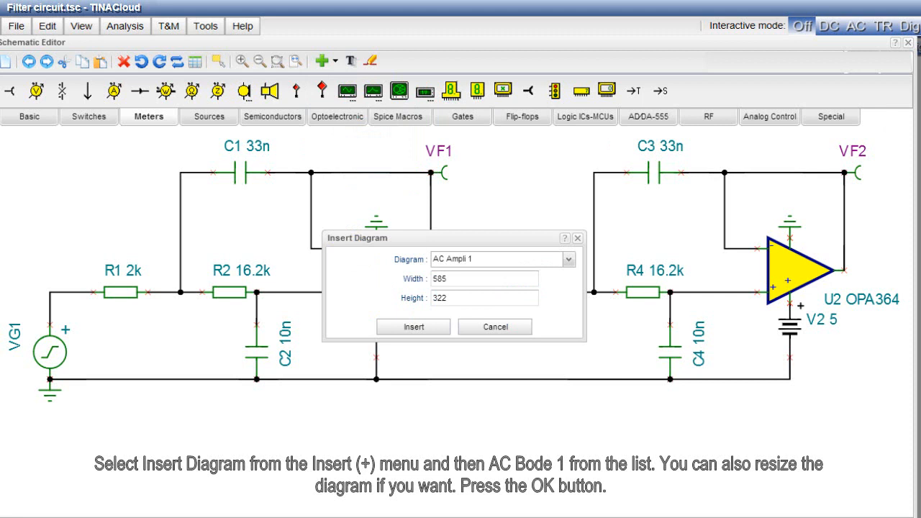
pyautogui.click(568, 259)
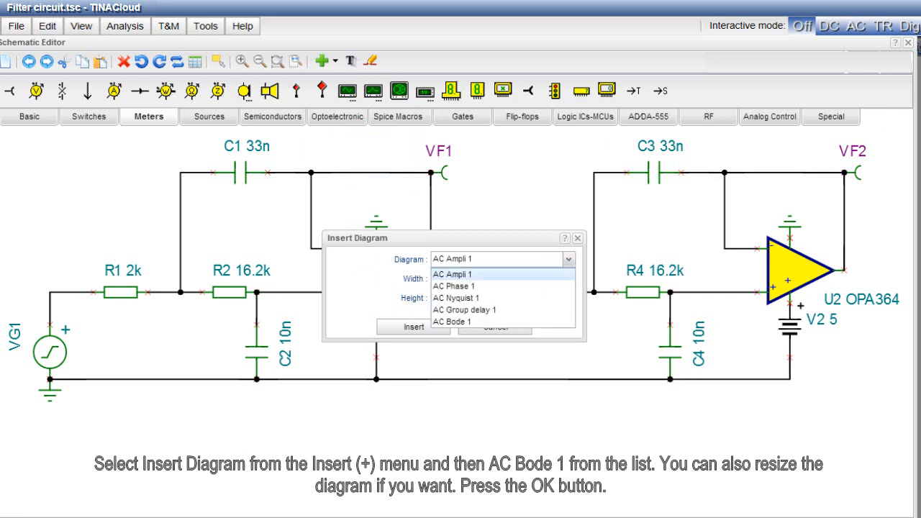
pyautogui.click(475, 322)
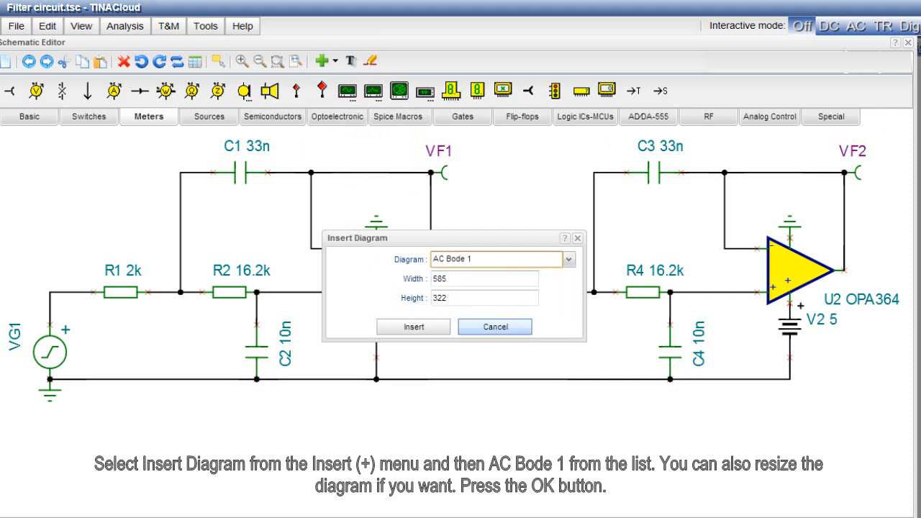
pyautogui.click(414, 327)
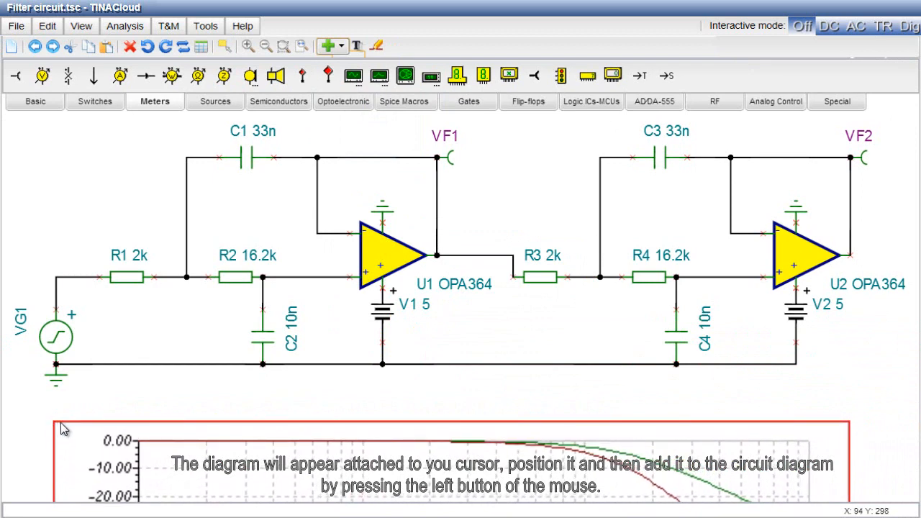
pyautogui.click(61, 429)
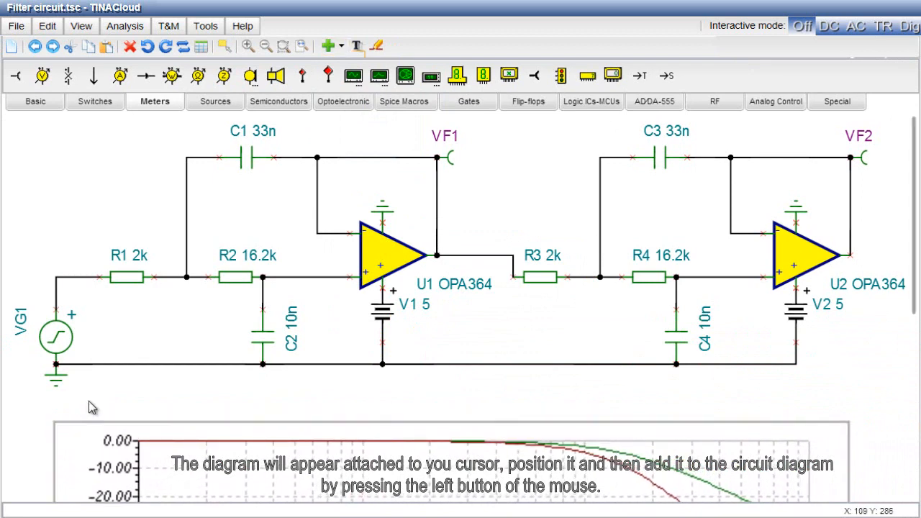
# - Add the text label VF1 above the green gain curve of the inserted Bode diagram
pyautogui.click(301, 47)
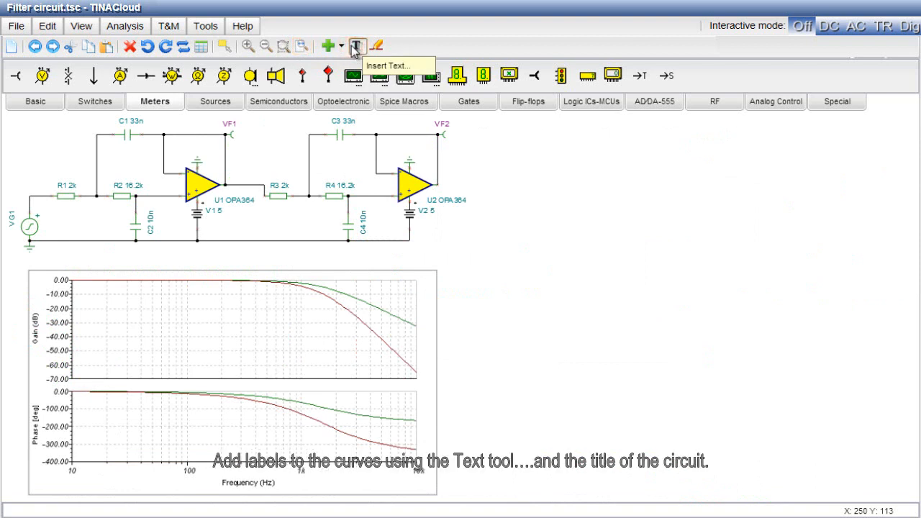
pyautogui.click(354, 48)
pyautogui.click(394, 206)
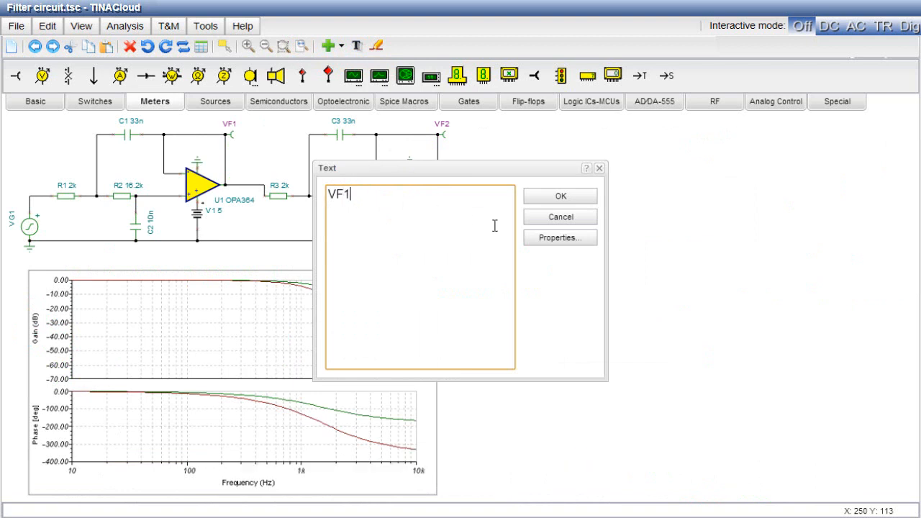
pyautogui.click(552, 204)
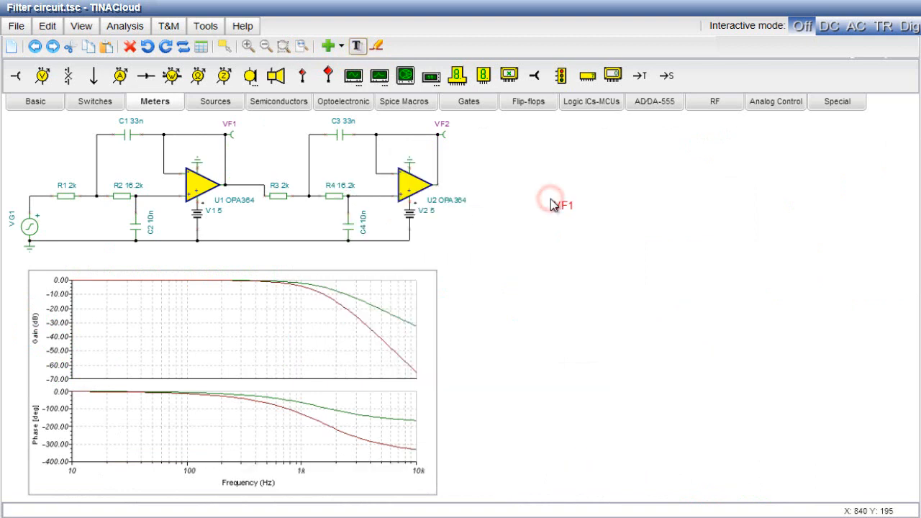
pyautogui.click(382, 294)
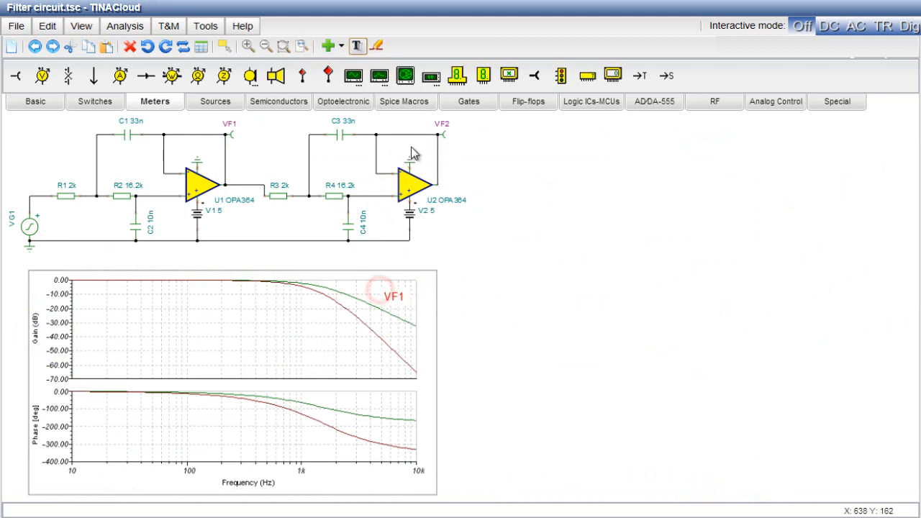
# - Add the text label VF2 beside the red gain curve of the inserted Bode diagram
pyautogui.click(355, 47)
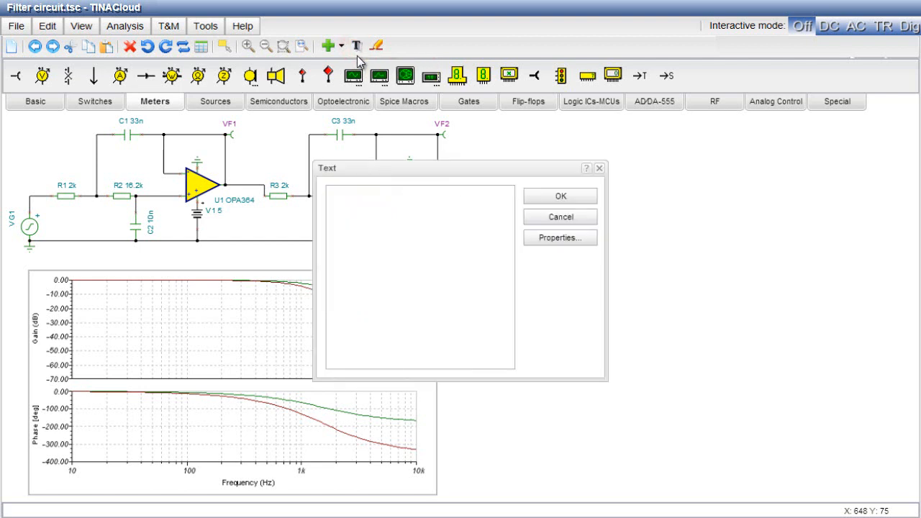
pyautogui.click(413, 203)
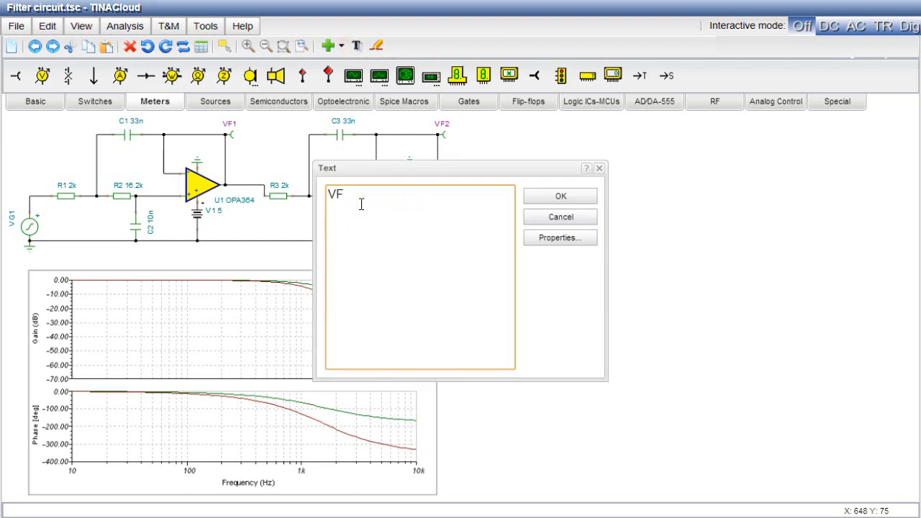
pyautogui.click(539, 199)
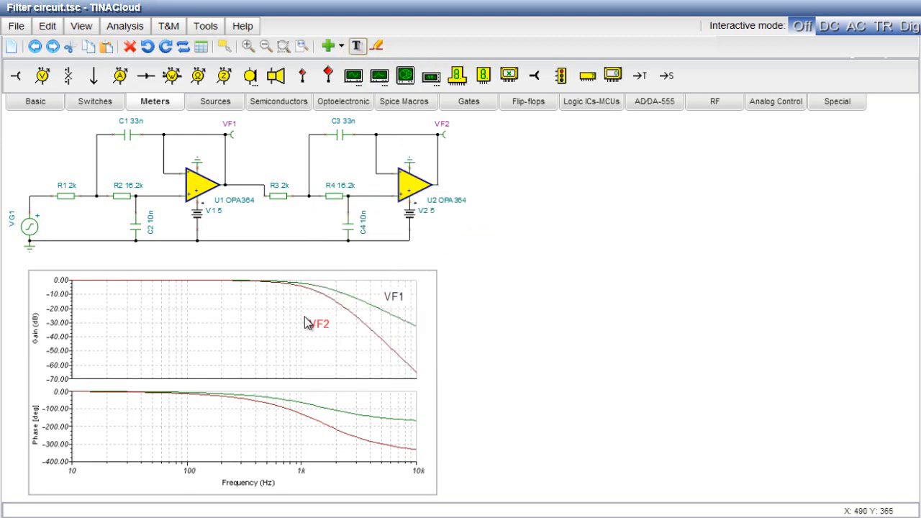
pyautogui.click(314, 318)
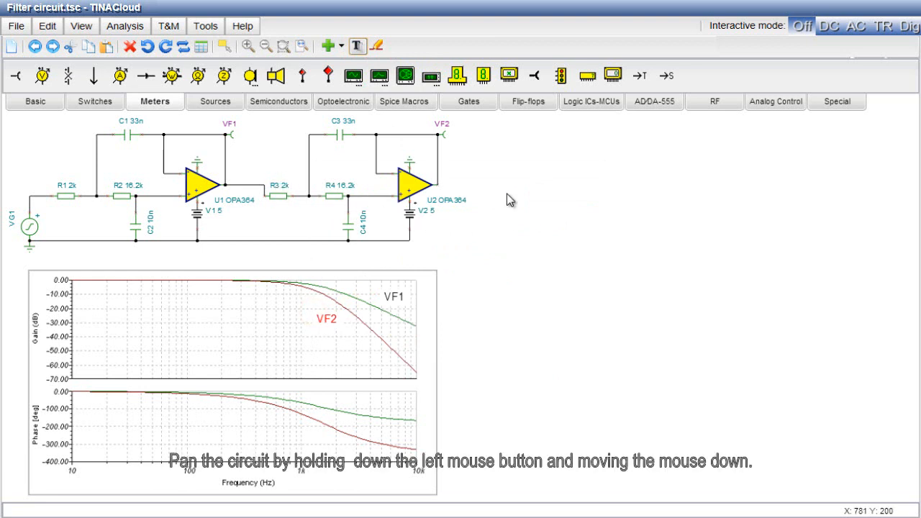
# - Start a new text for the circuit title and set its font size to 16
pyautogui.moveTo(545, 182); pyautogui.dragTo(558, 235)
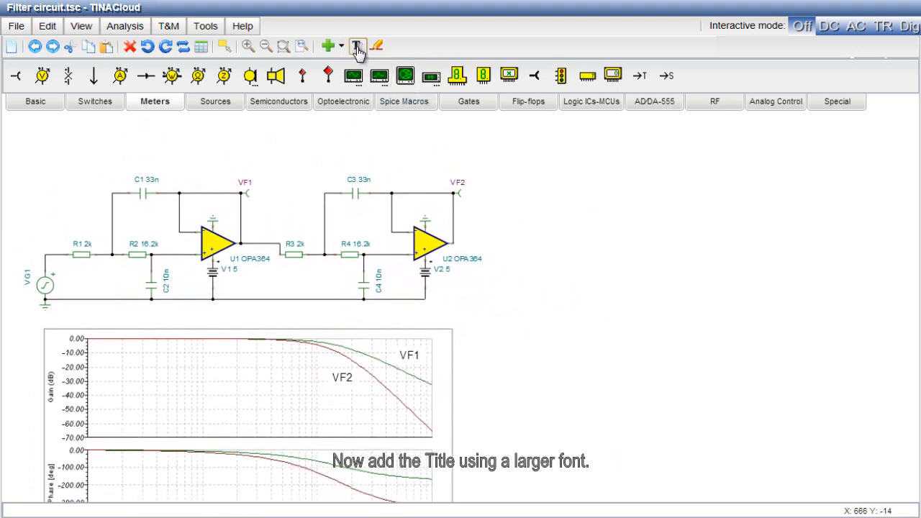
pyautogui.click(356, 45)
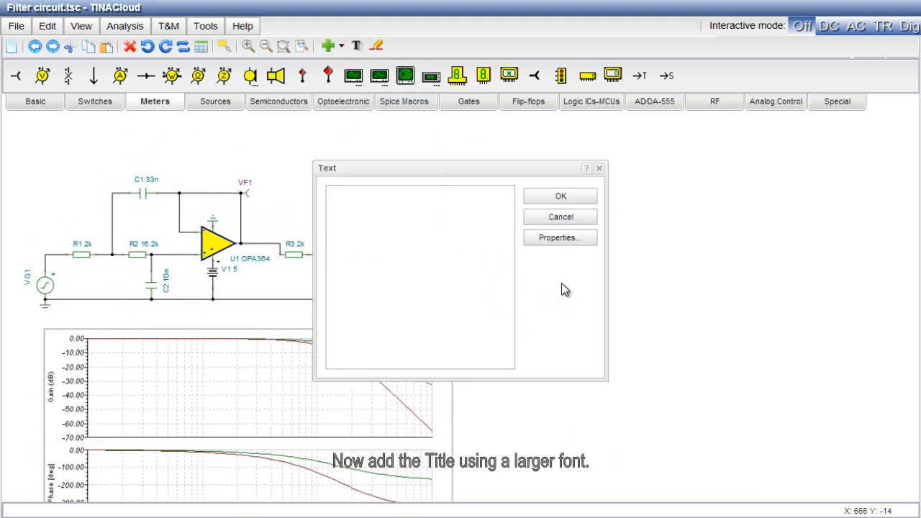
pyautogui.click(559, 241)
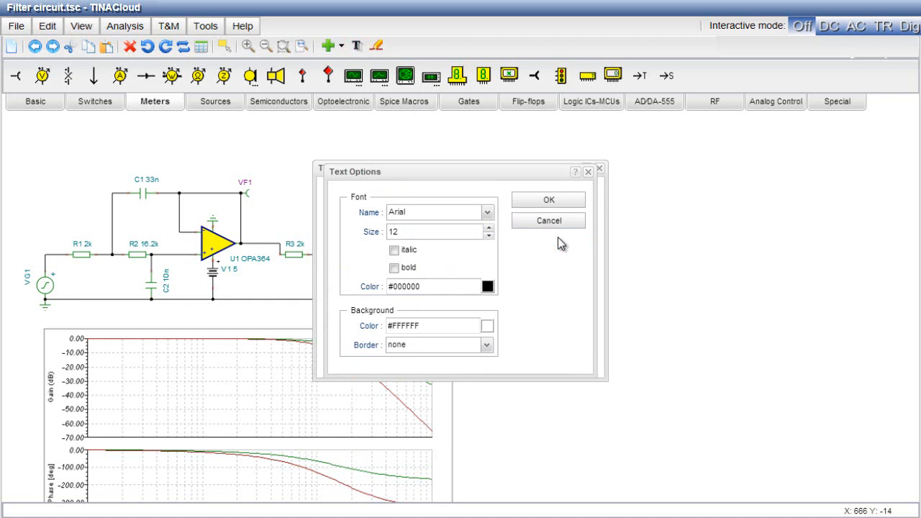
pyautogui.click(488, 228)
pyautogui.click(488, 228)
pyautogui.click(488, 228)
pyautogui.click(488, 228)
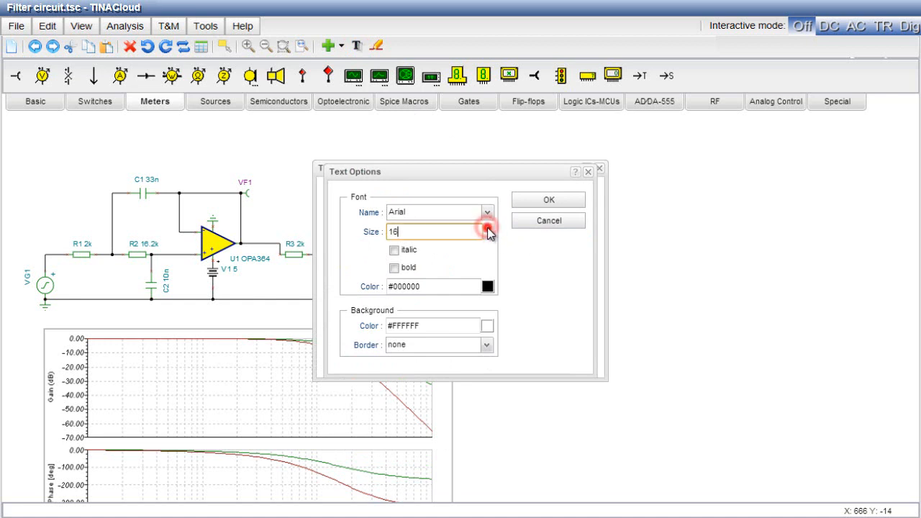
pyautogui.click(531, 203)
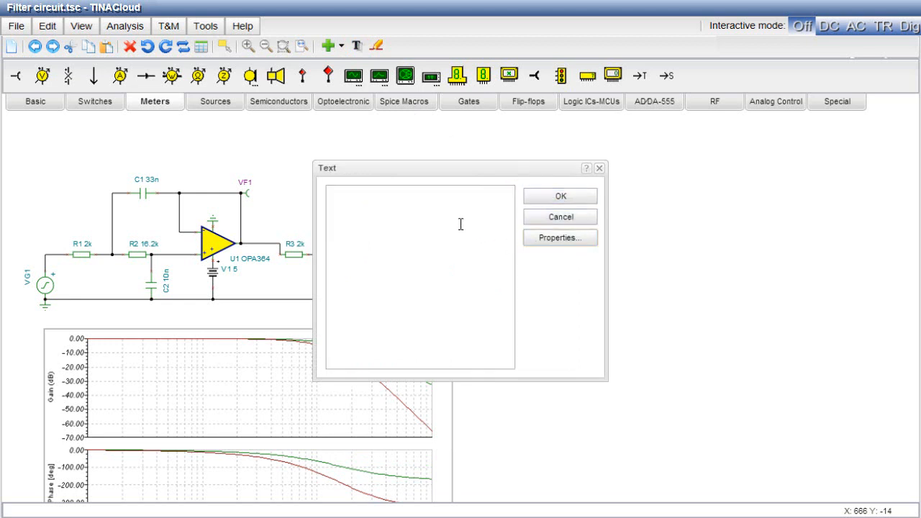
# - Enter the title Filter Circuit and place it above the first stage of the schematic
pyautogui.click(436, 206)
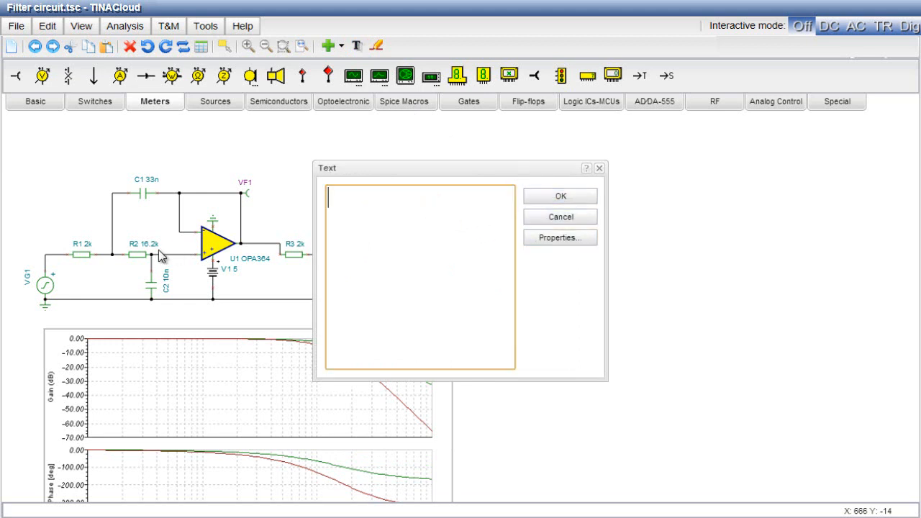
pyautogui.write('Filter Circuit')
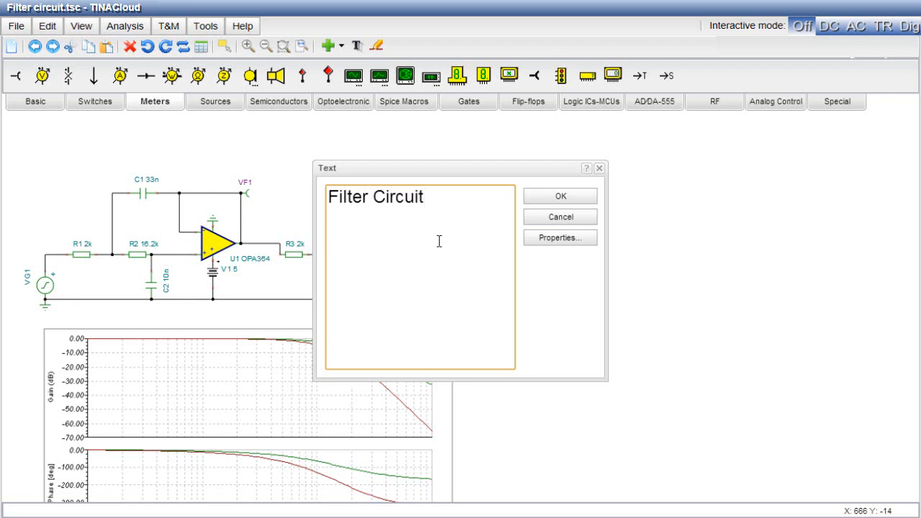
pyautogui.click(563, 198)
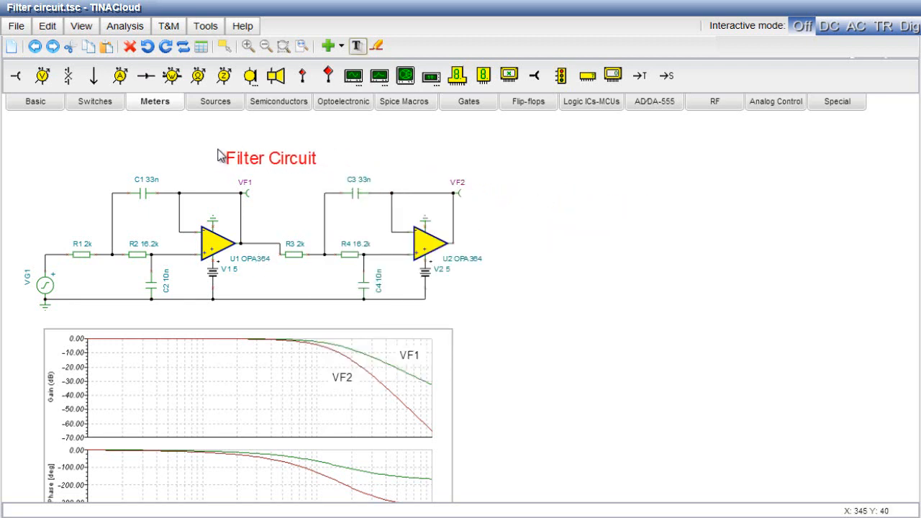
pyautogui.click(222, 144)
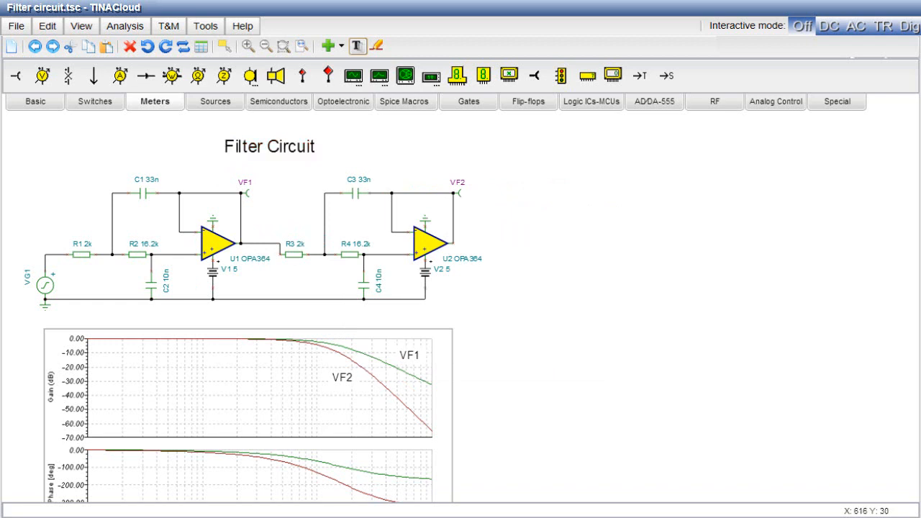